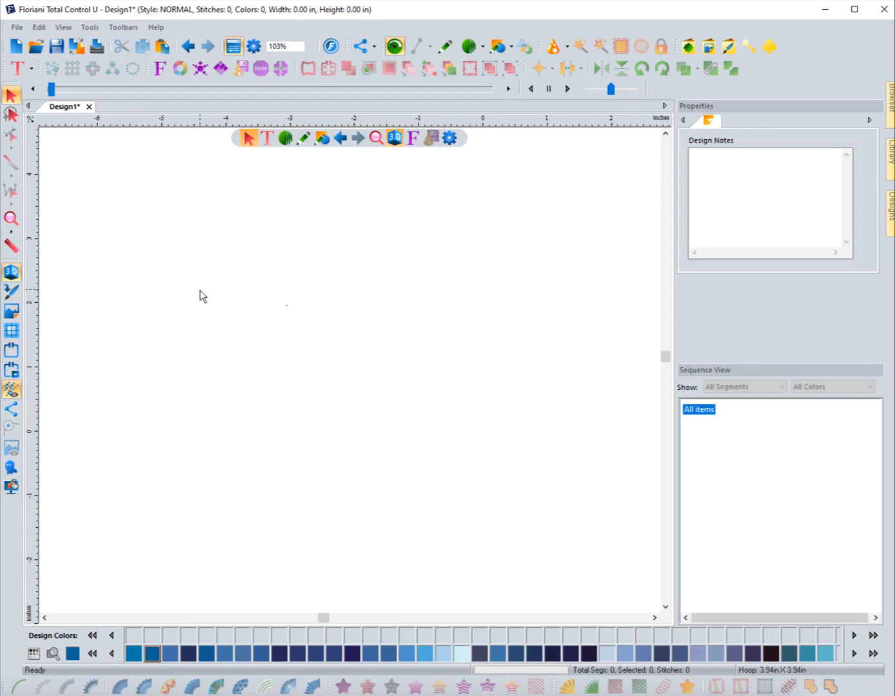
Open the Word Play tool and choose Star 003 as the shape for the word design
{"action": "left_click", "coordinate": [219, 69]}
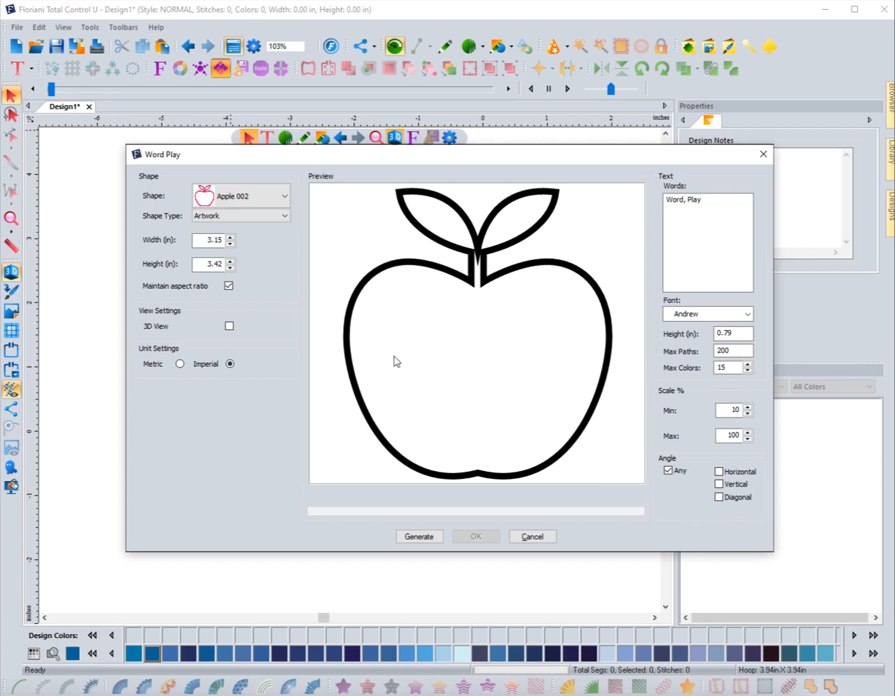
{"action": "left_click", "coordinate": [271, 197]}
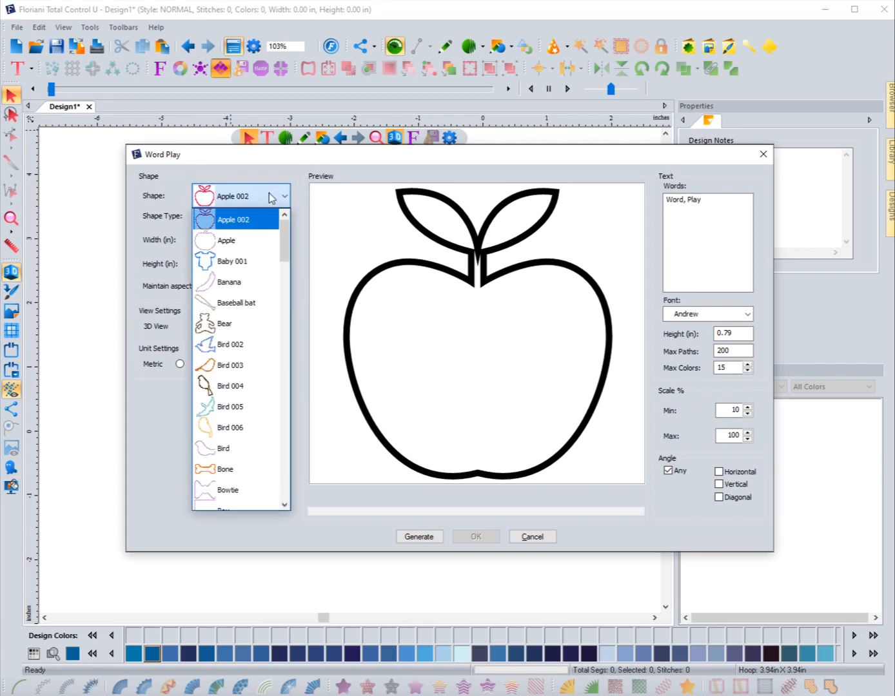
{"action": "left_click_drag", "start_coordinate": [284, 228], "coordinate": [285, 424]}
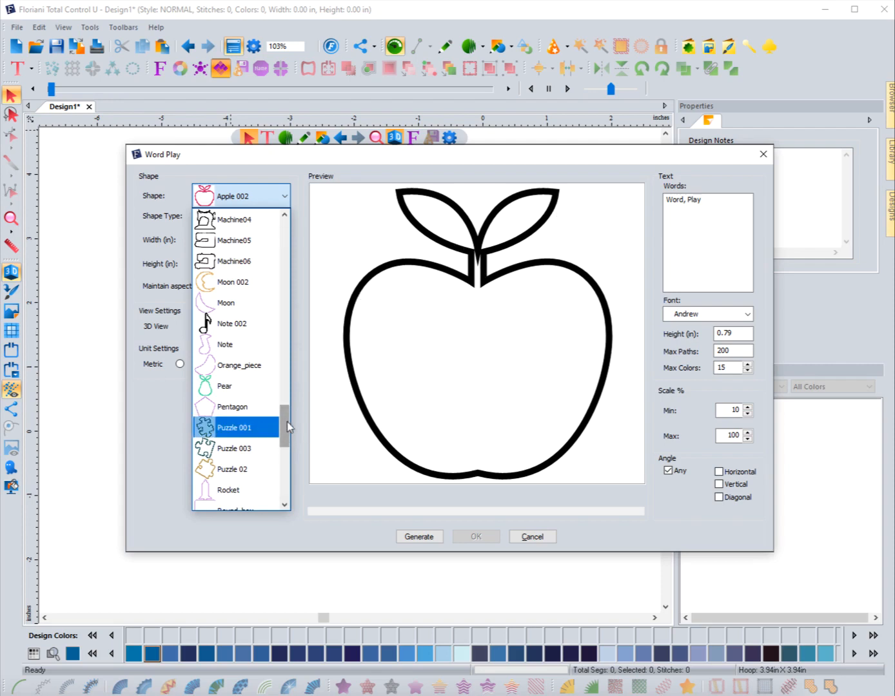
{"action": "left_click_drag", "start_coordinate": [286, 422], "coordinate": [274, 462]}
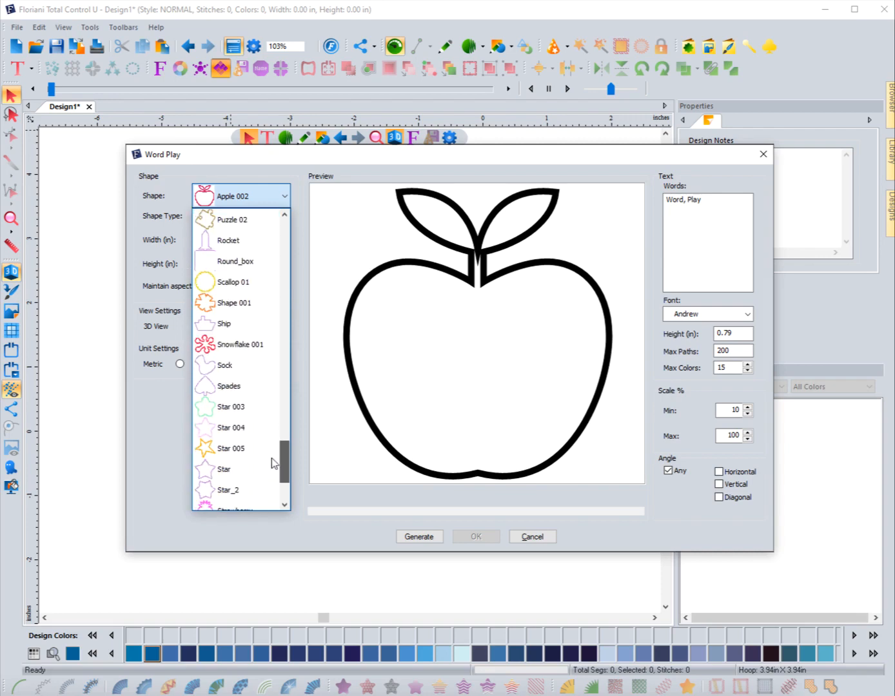
{"action": "left_click", "coordinate": [225, 410]}
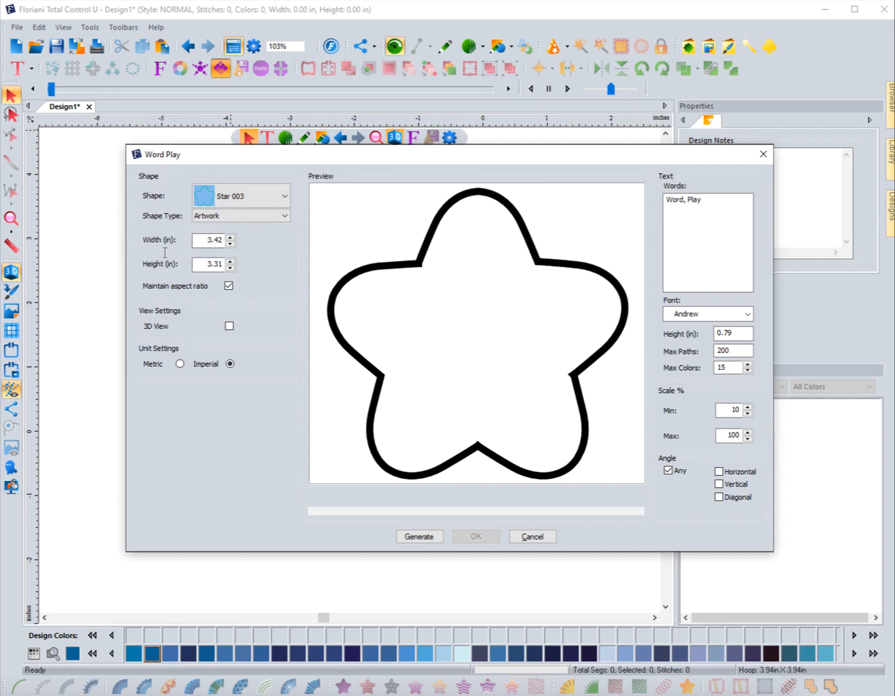
Try the Run and Steil shape types for the star outline and return it to Artwork
{"action": "left_click", "coordinate": [262, 218]}
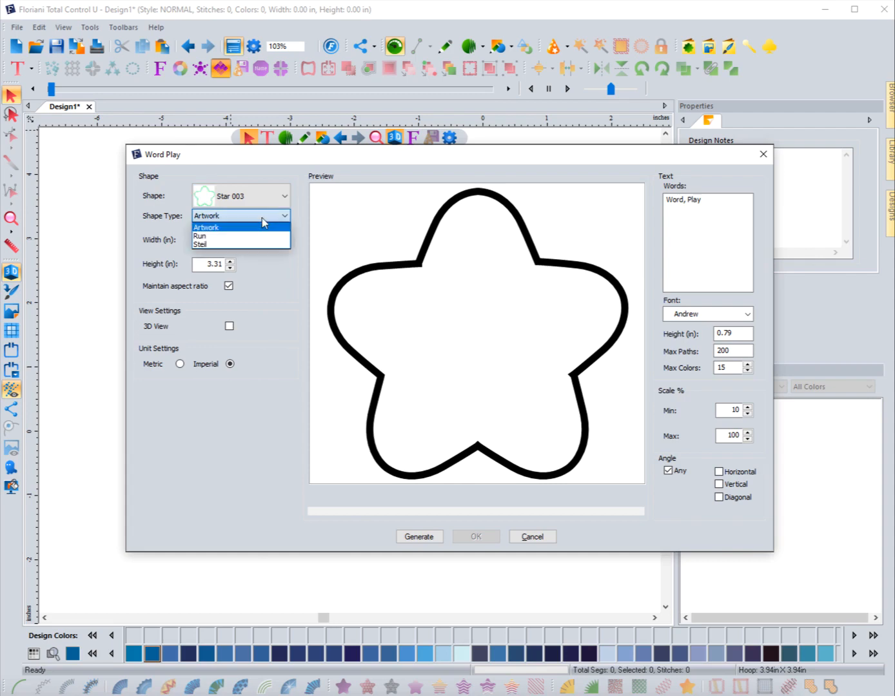
{"action": "left_click", "coordinate": [166, 227]}
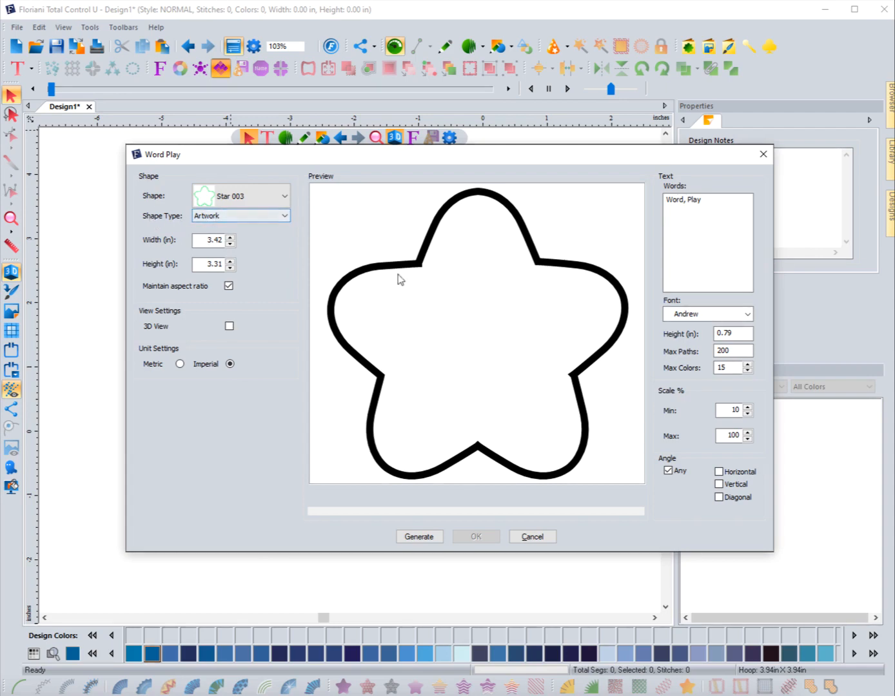
{"action": "left_click", "coordinate": [249, 217]}
{"action": "left_click", "coordinate": [213, 236]}
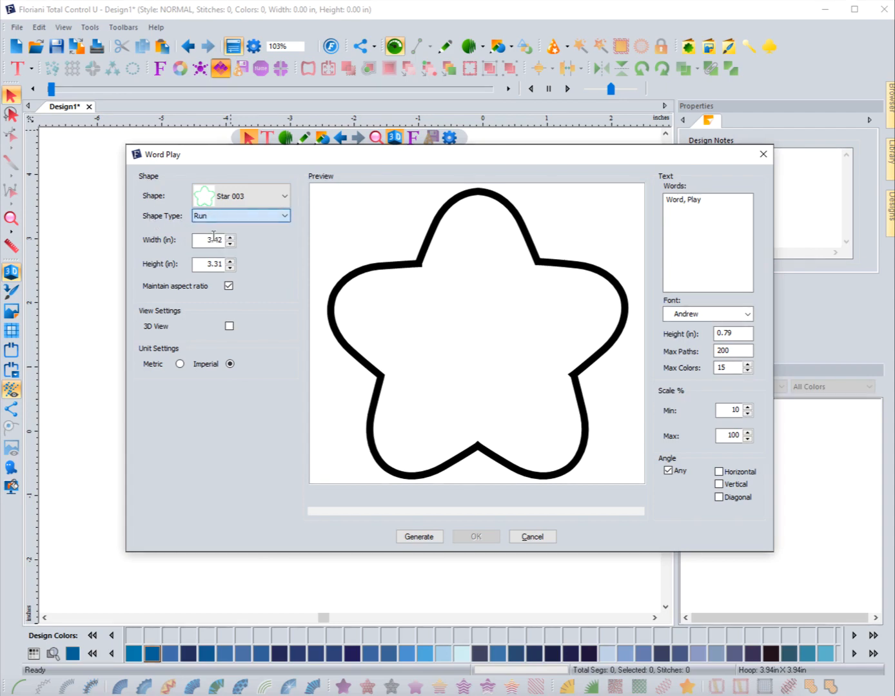
{"action": "left_click", "coordinate": [223, 219]}
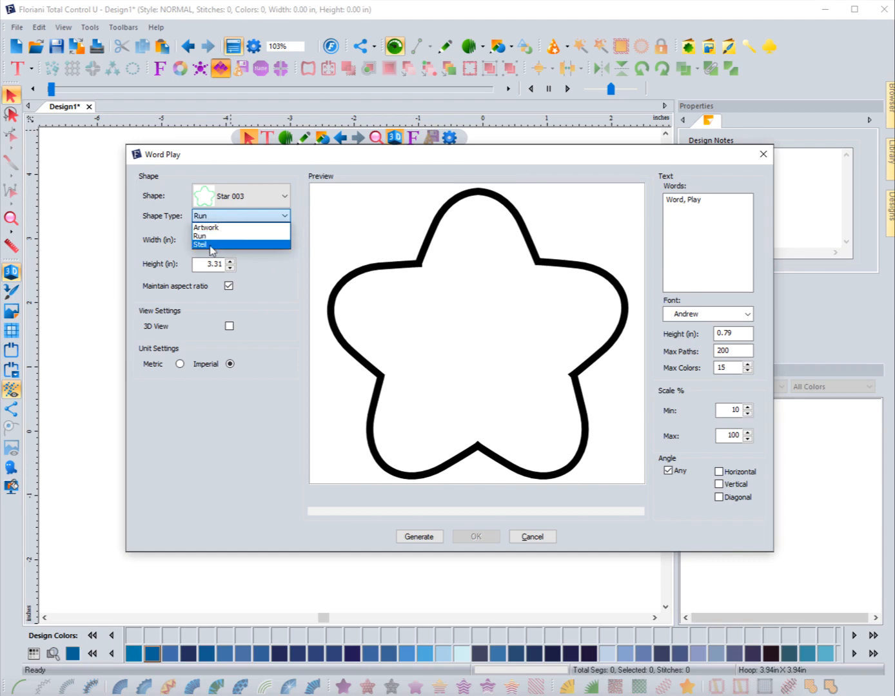
{"action": "left_click", "coordinate": [205, 245]}
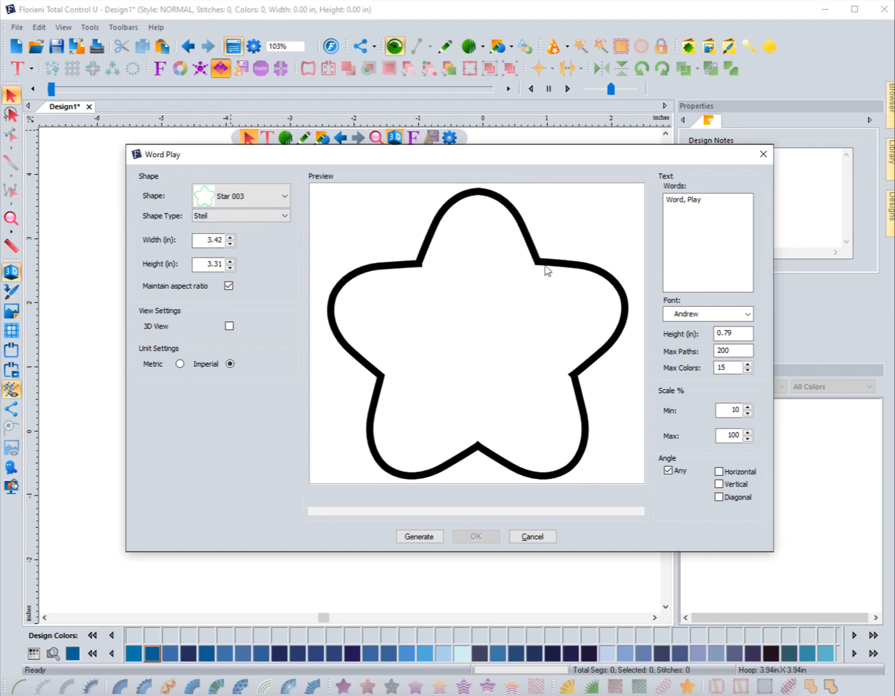
{"action": "left_click", "coordinate": [256, 217]}
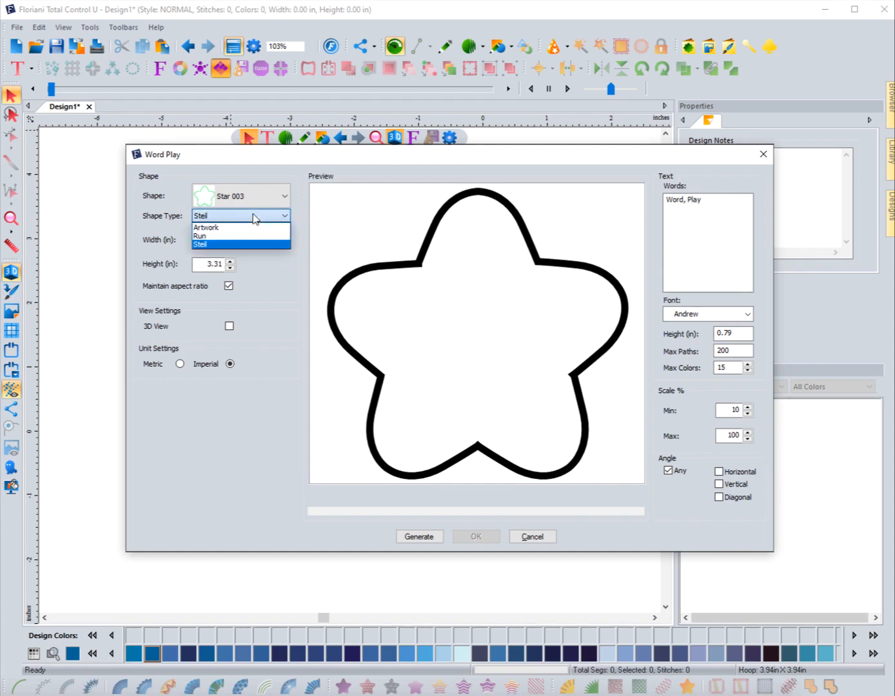
{"action": "left_click", "coordinate": [223, 228]}
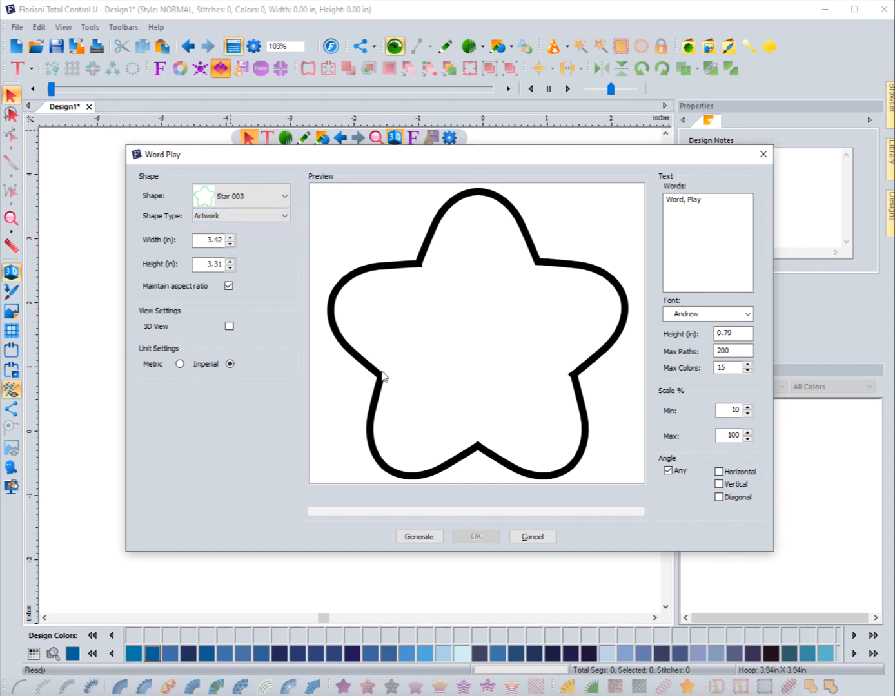
Set the star's shape type to Run and its width to 7.5 inches with the aspect ratio maintained
{"action": "left_click", "coordinate": [236, 216]}
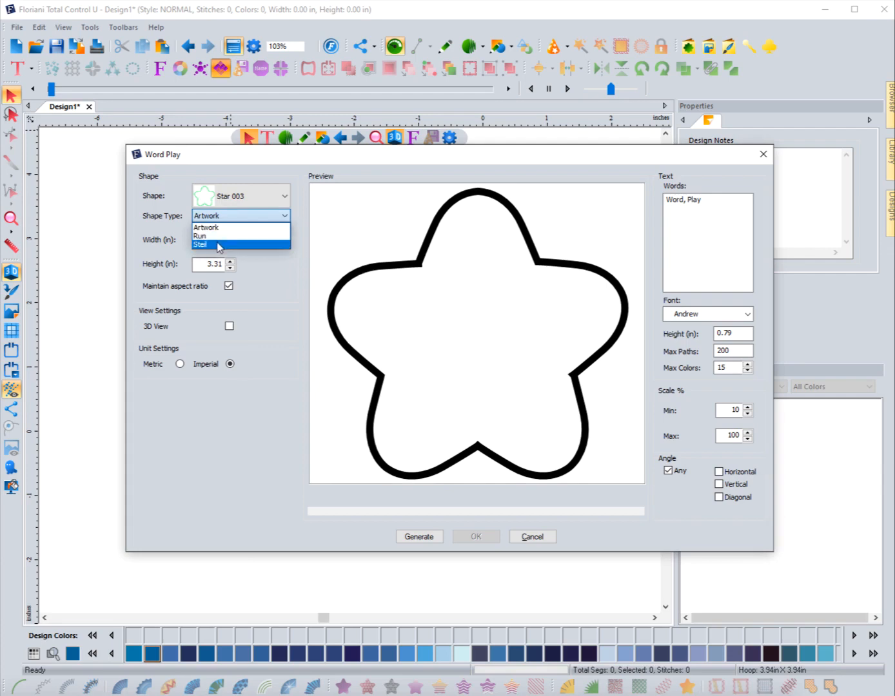
{"action": "left_click", "coordinate": [203, 237]}
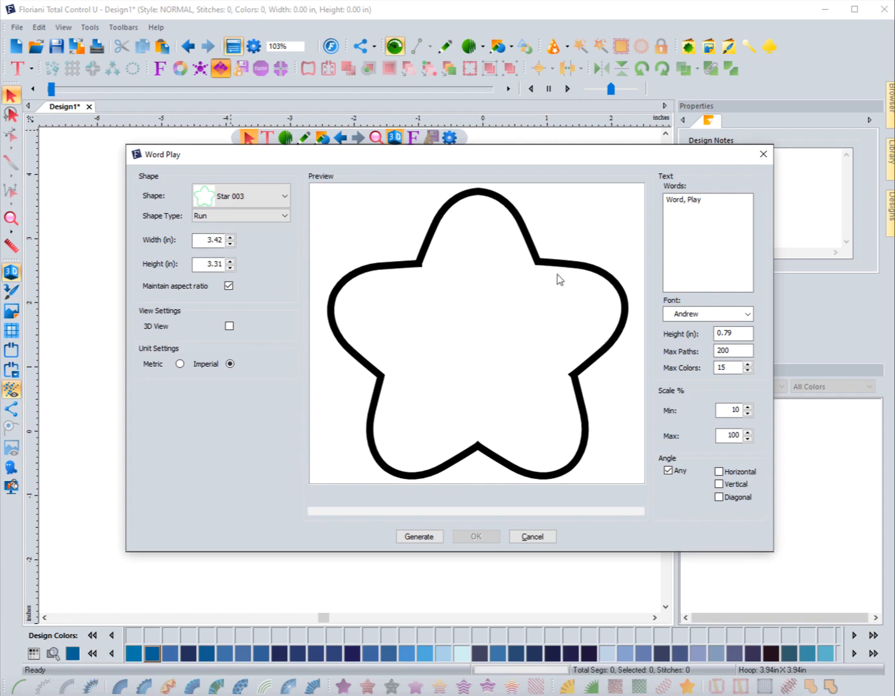
{"action": "left_click", "coordinate": [207, 240]}
{"action": "left_click_drag", "start_coordinate": [205, 241], "coordinate": [230, 239]}
{"action": "type", "text": "7.5"}
{"action": "left_click", "coordinate": [206, 264]}
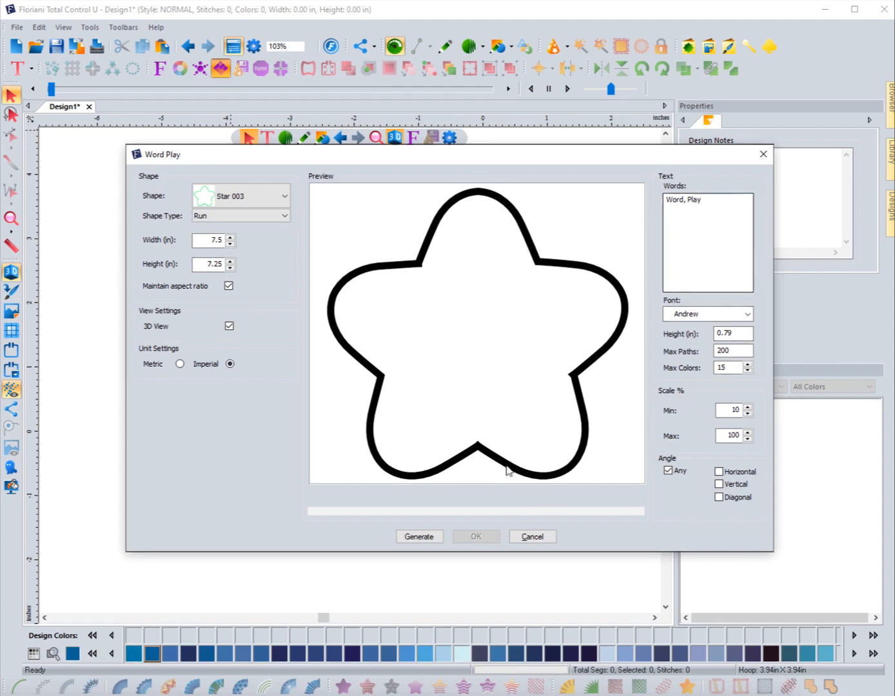
Generate the Word Play design and compare its preview with 3D View on and off, leaving 3D View off
{"action": "left_click", "coordinate": [424, 538]}
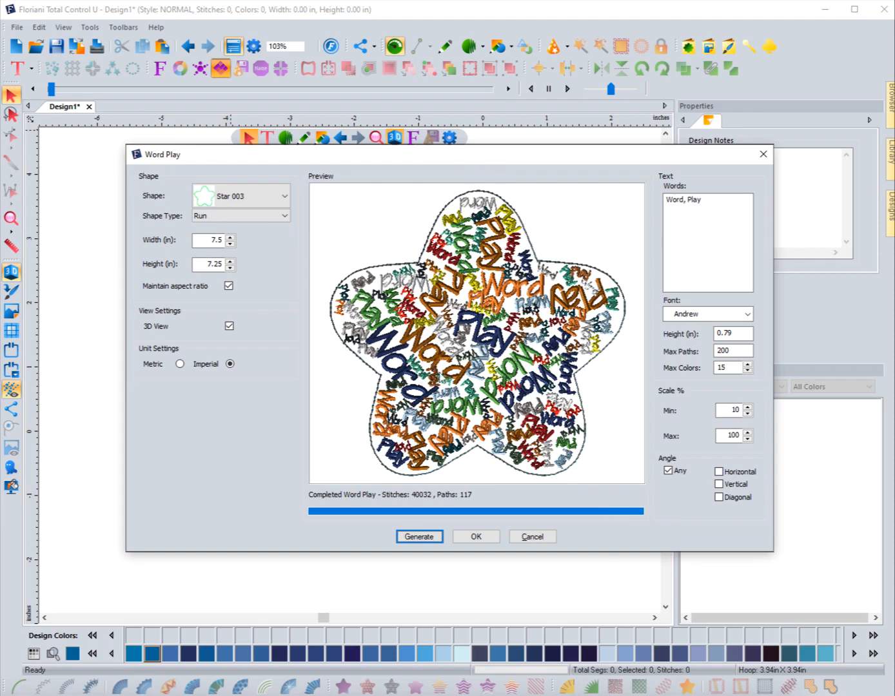
{"action": "left_click", "coordinate": [229, 327]}
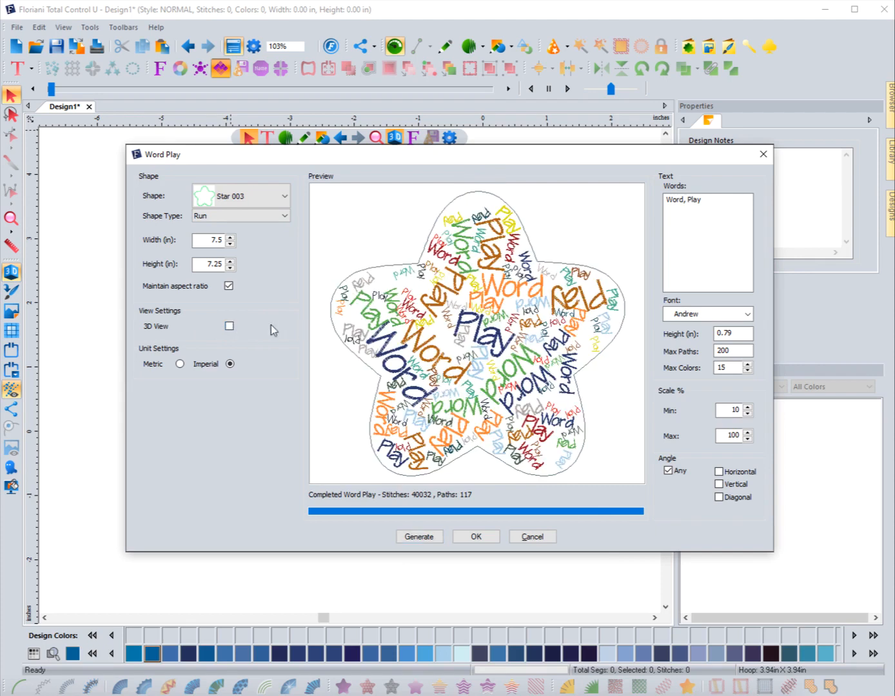
{"action": "left_click", "coordinate": [229, 326]}
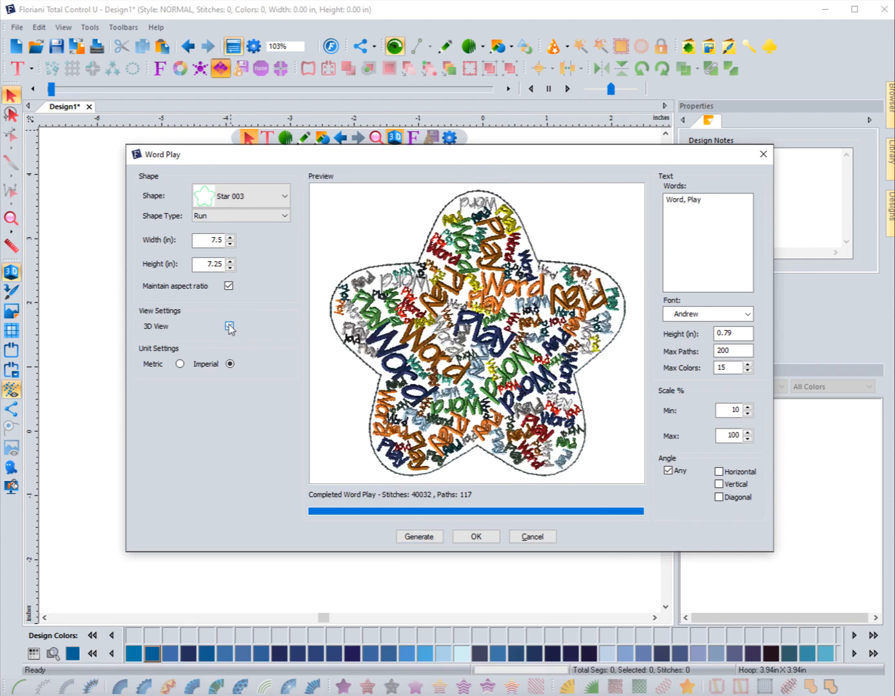
{"action": "left_click", "coordinate": [229, 327]}
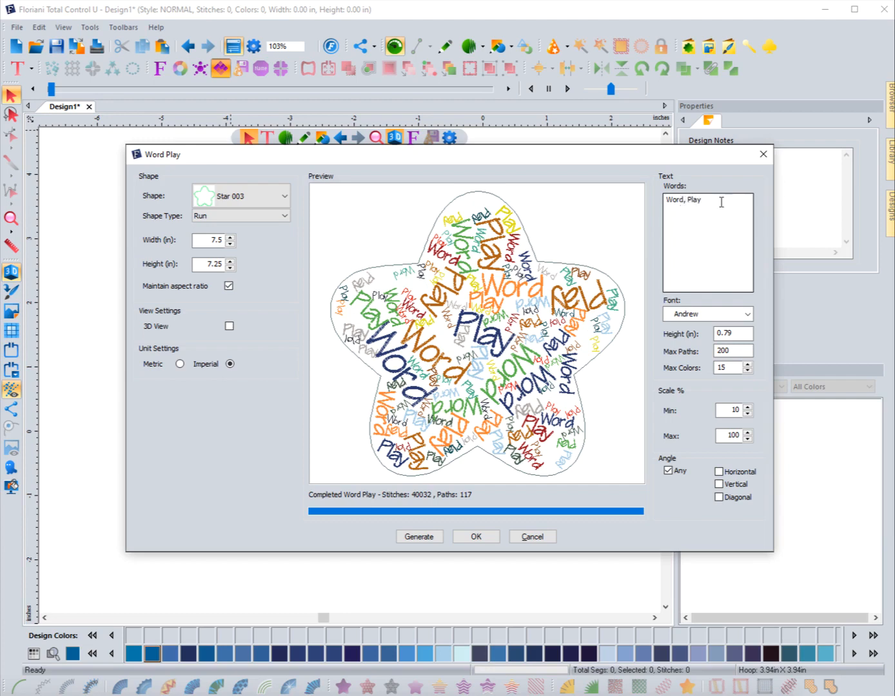
Replace the default words with "Star, Night, Super Star, Super" and generate the design again
{"action": "left_click_drag", "start_coordinate": [722, 202], "coordinate": [664, 201]}
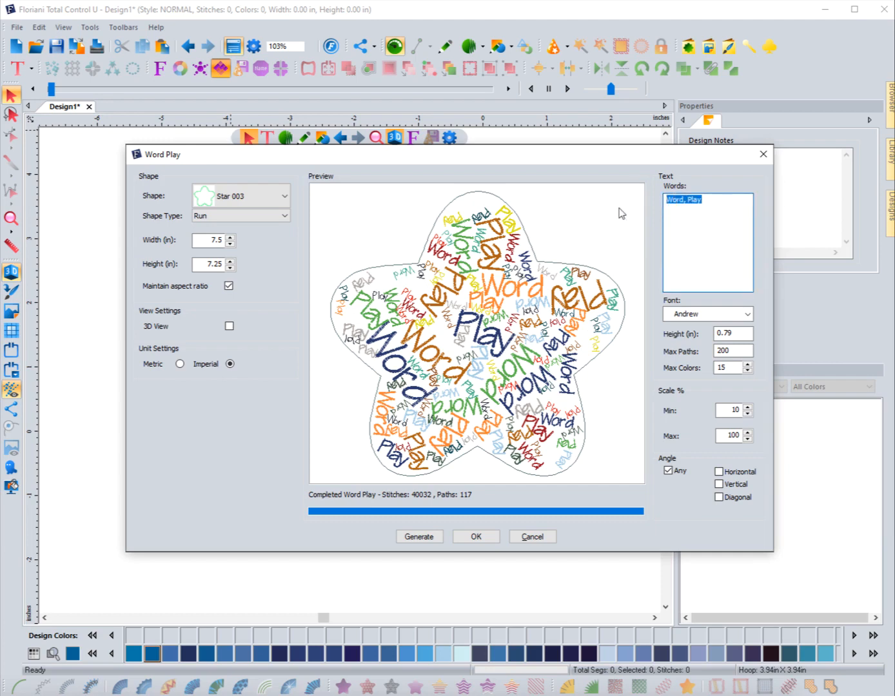
{"action": "type", "text": "Star"}
{"action": "key", "text": "BackSpace"}
{"action": "key", "text": "BackSpace"}
{"action": "type", "text": "Nigh"}
{"action": "type", "text": "t, Super Star, Super"}
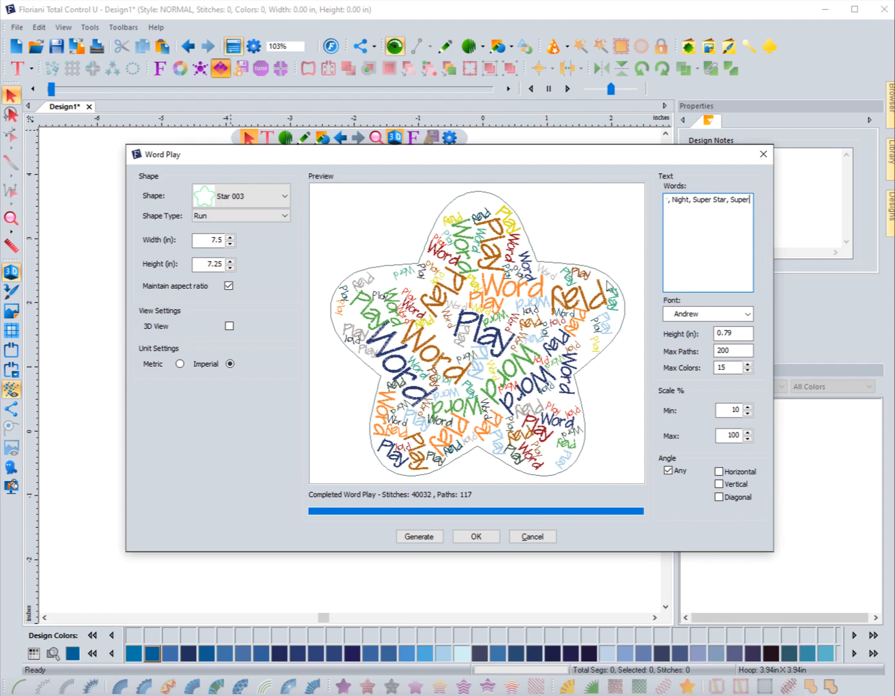
{"action": "left_click", "coordinate": [431, 535]}
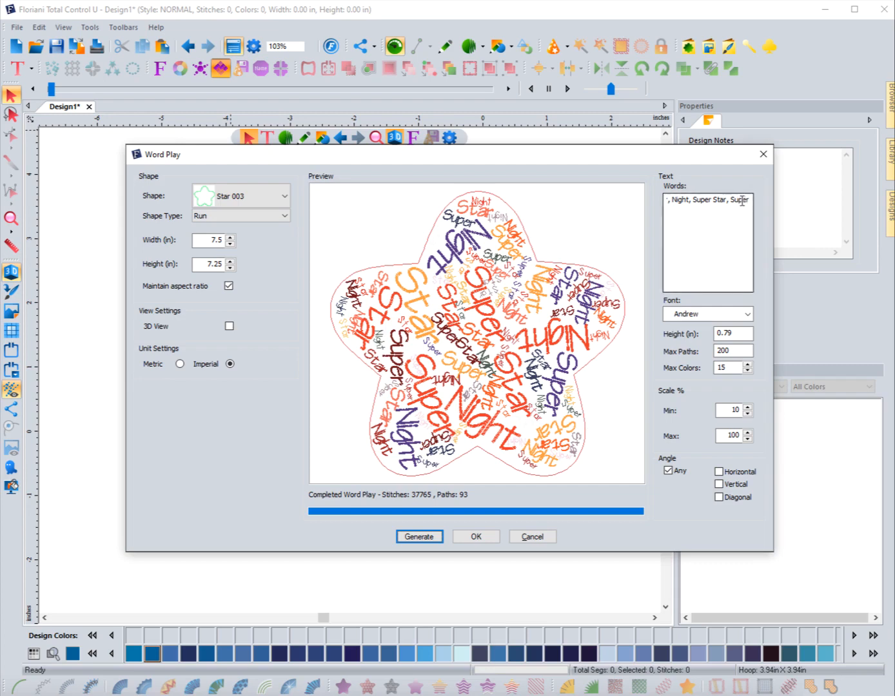
Remove the first "Star" and the last "Super" so the words read "Night, Super Star", and regenerate the design
{"action": "left_click", "coordinate": [698, 201]}
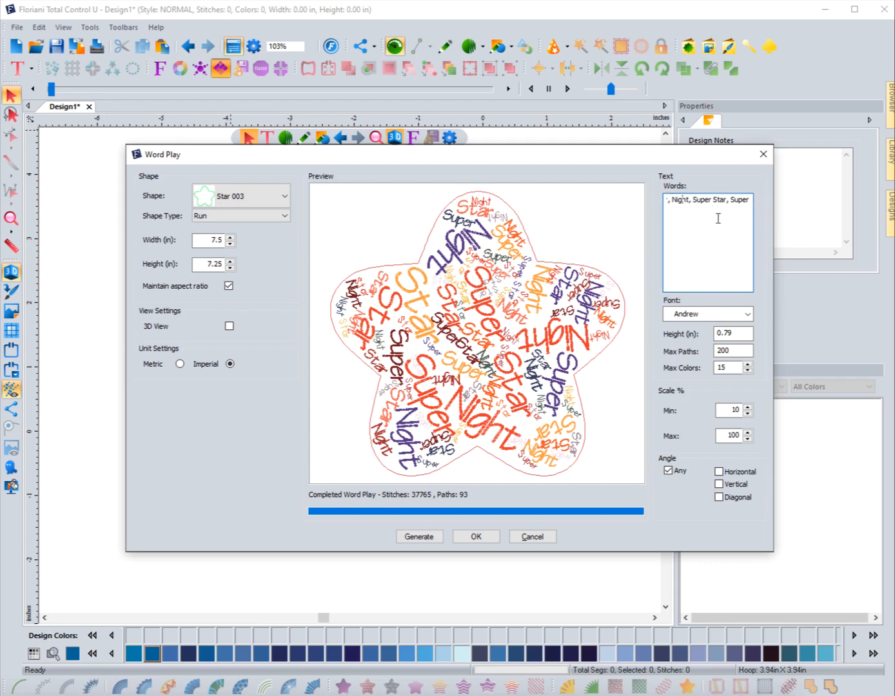
{"action": "key", "text": "Left"}
{"action": "key", "text": "Left"}
{"action": "key", "text": "Left"}
{"action": "key", "text": "Left"}
{"action": "key", "text": "Left"}
{"action": "key", "text": "Left"}
{"action": "left_click_drag", "start_coordinate": [667, 200], "coordinate": [685, 200]}
{"action": "key", "text": "Delete"}
{"action": "key", "text": "Delete"}
{"action": "left_click_drag", "start_coordinate": [742, 200], "coordinate": [745, 201]}
{"action": "key", "text": "BackSpace"}
{"action": "key", "text": "BackSpace"}
{"action": "key", "text": "BackSpace"}
{"action": "key", "text": "BackSpace"}
{"action": "key", "text": "BackSpace"}
{"action": "key", "text": "BackSpace"}
{"action": "left_click", "coordinate": [419, 536]}
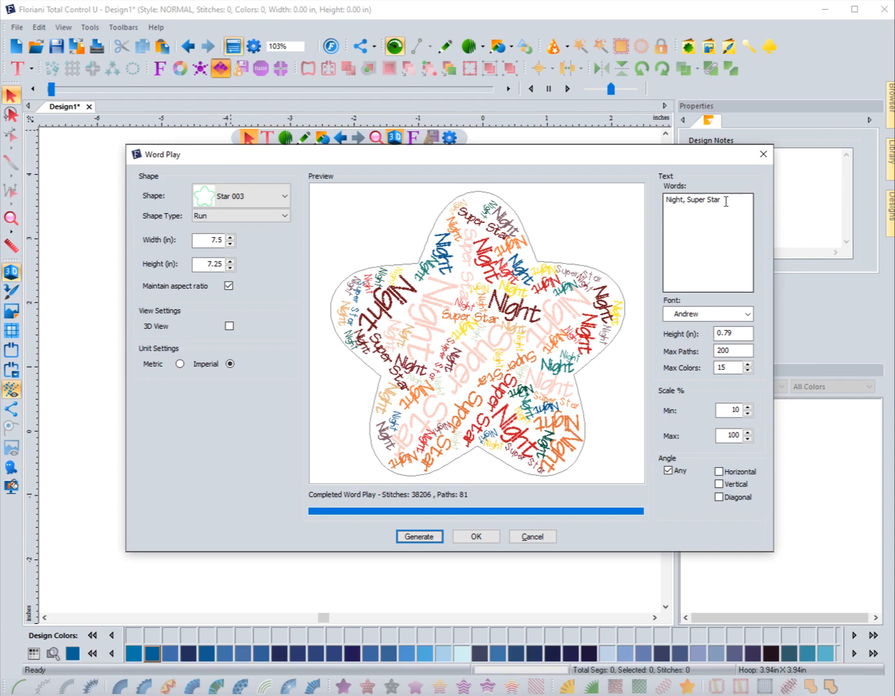
Replace "Super Star" with "Star" in the word list and regenerate the design
{"action": "left_click_drag", "start_coordinate": [725, 202], "coordinate": [686, 201]}
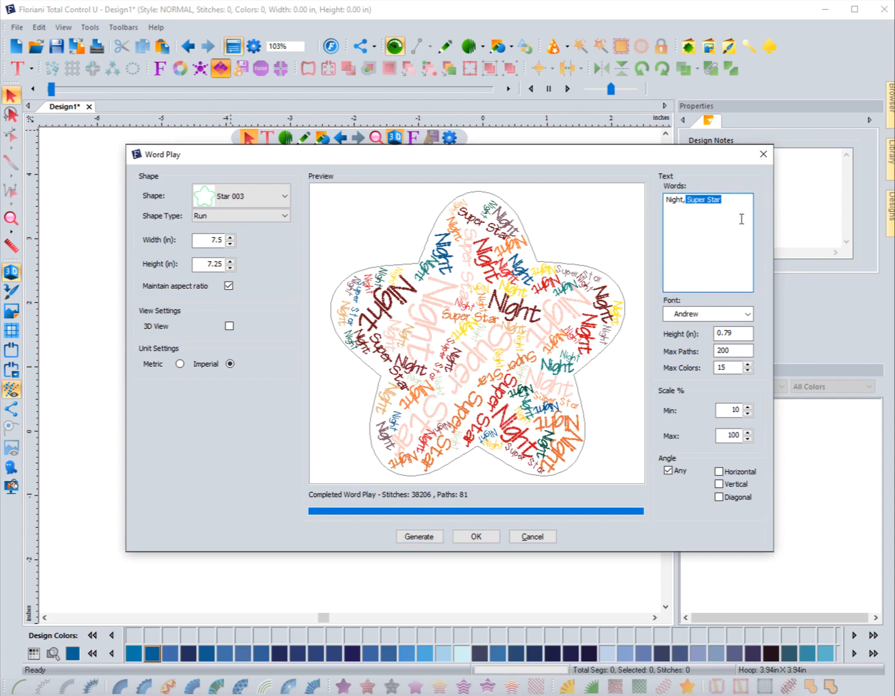
{"action": "key", "text": "BackSpace"}
{"action": "type", "text": "Star"}
{"action": "left_click", "coordinate": [427, 539]}
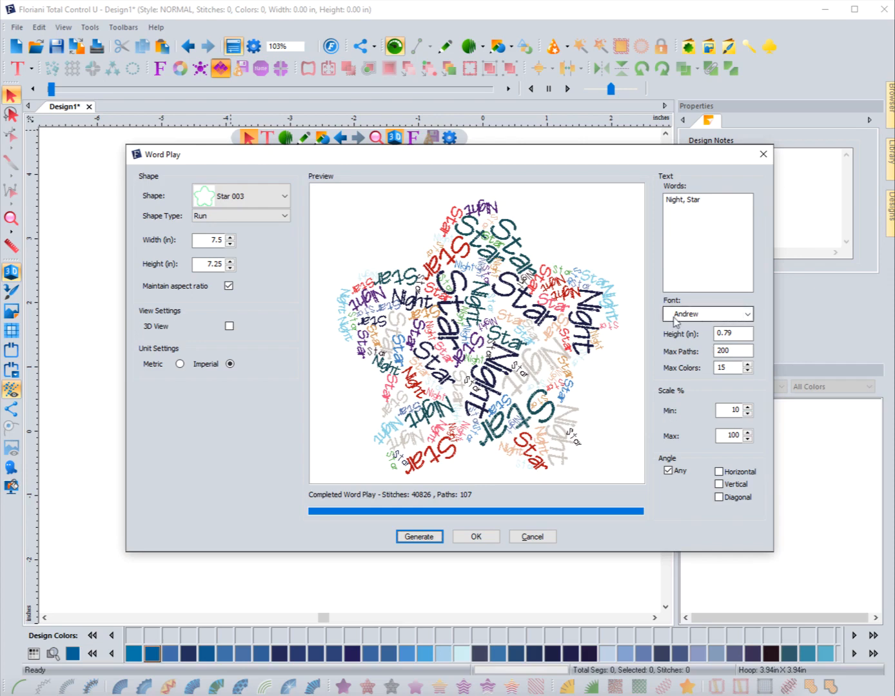
Check the font choices and compare the Night, Star preview with 3D View on and off, ending with it off
{"action": "left_click", "coordinate": [707, 316]}
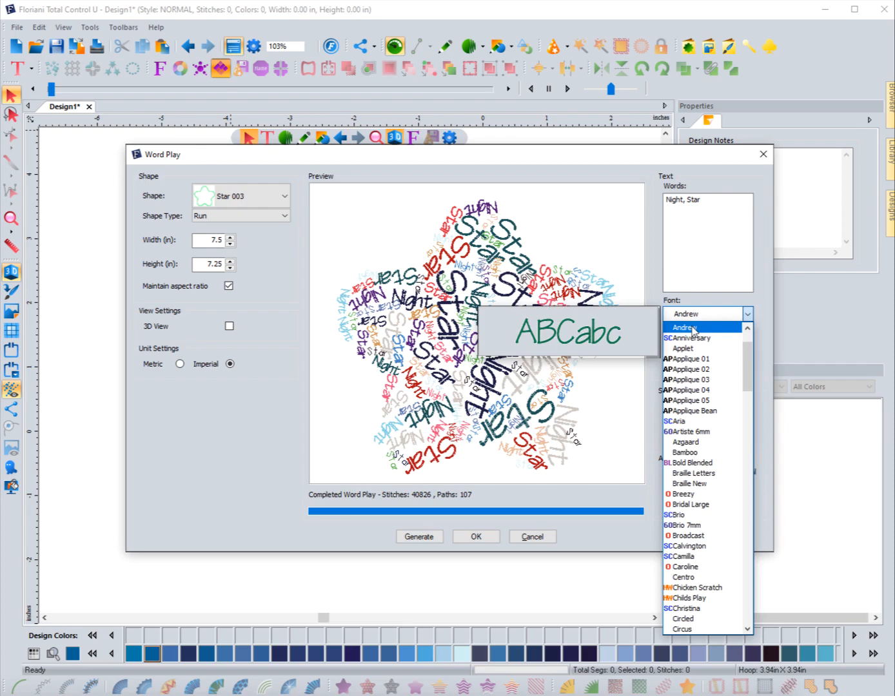
{"action": "left_click", "coordinate": [611, 247]}
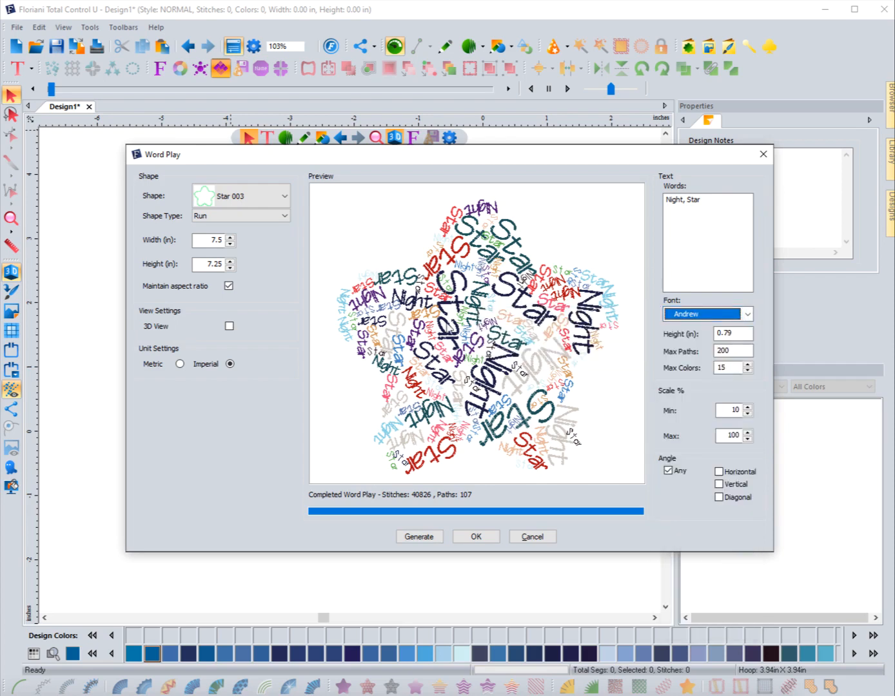
{"action": "left_click", "coordinate": [229, 326]}
{"action": "left_click", "coordinate": [230, 327]}
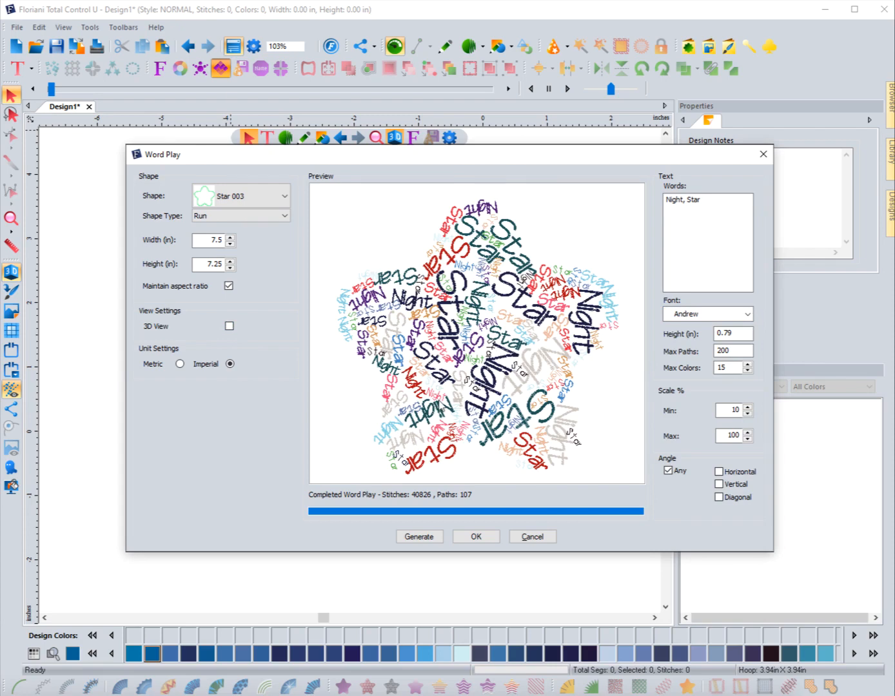
{"action": "left_click", "coordinate": [229, 326]}
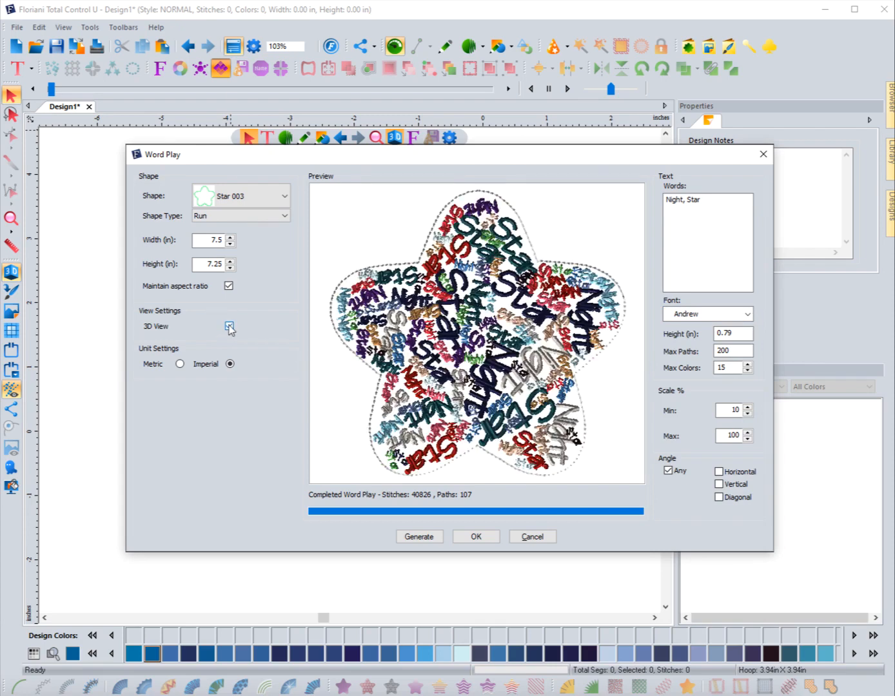
{"action": "left_click", "coordinate": [229, 326]}
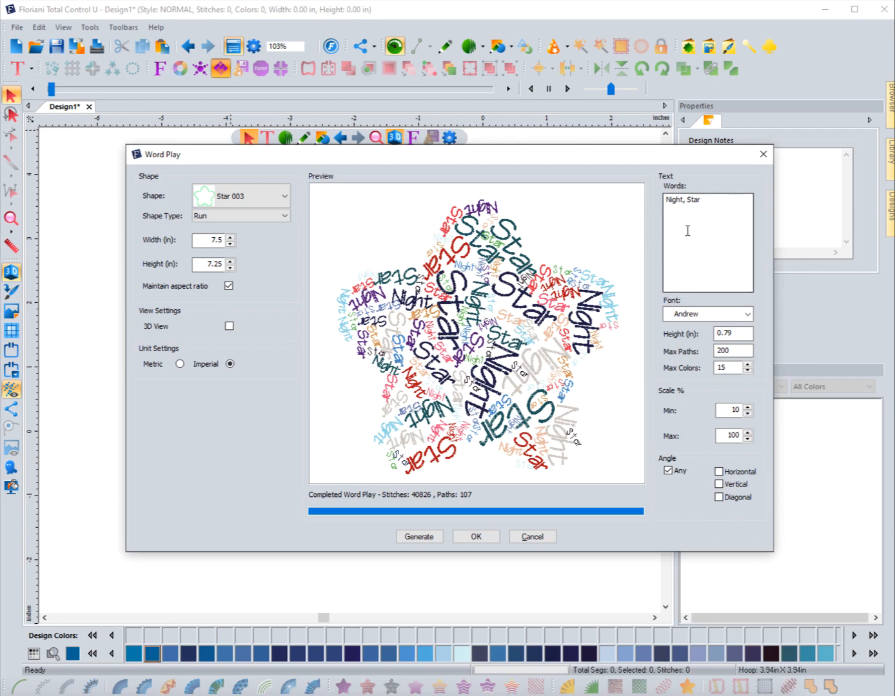
Change the font of the words to Bamboo and regenerate the design
{"action": "left_click", "coordinate": [723, 315]}
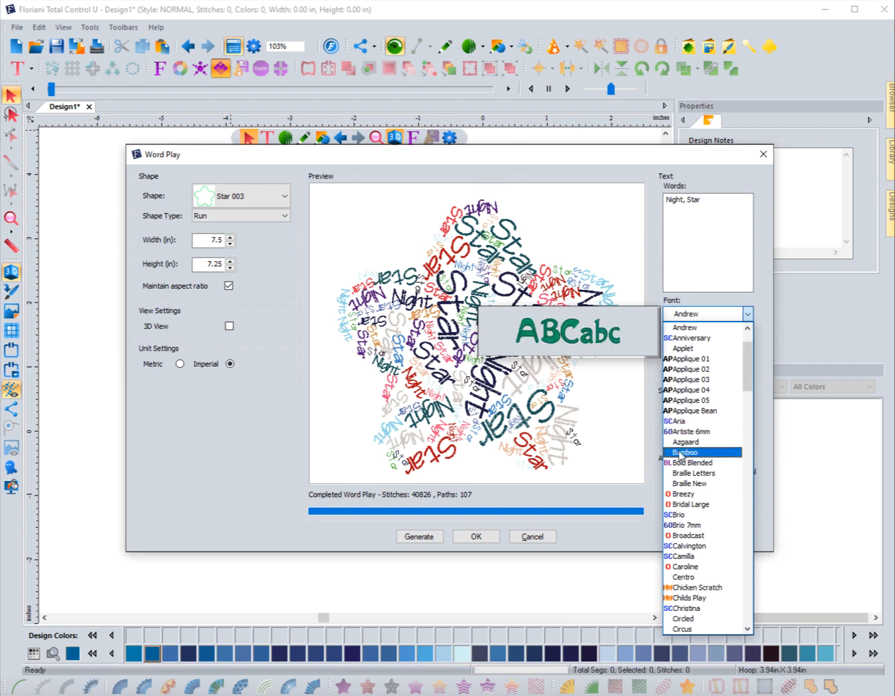
{"action": "left_click", "coordinate": [681, 451]}
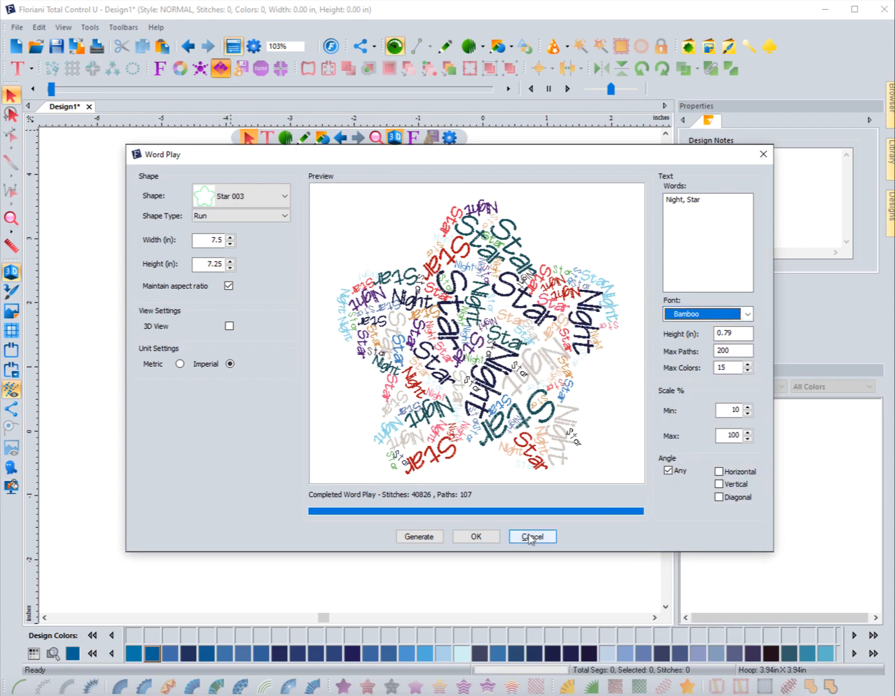
{"action": "left_click", "coordinate": [418, 536]}
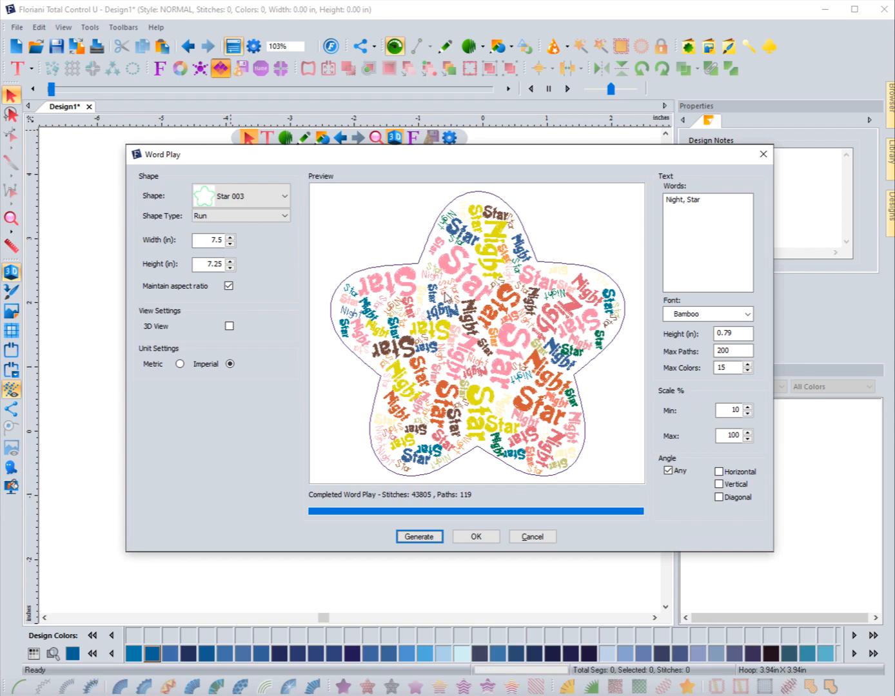
Look through the font choices and change the font of the words to Andrew
{"action": "left_click", "coordinate": [726, 314]}
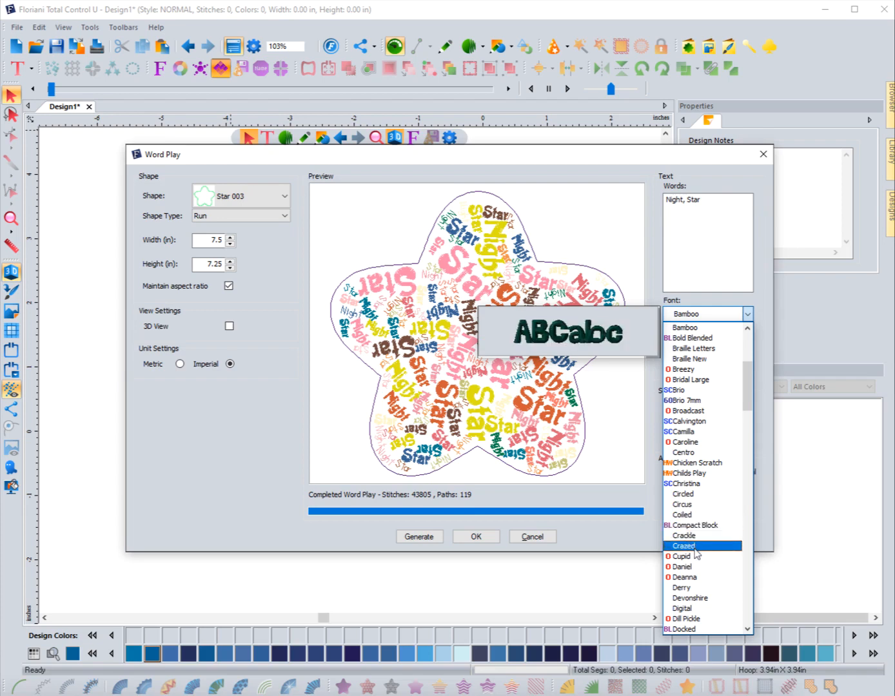
{"action": "scroll", "coordinate": [695, 548], "scroll_direction": "down", "scroll_amount": 2}
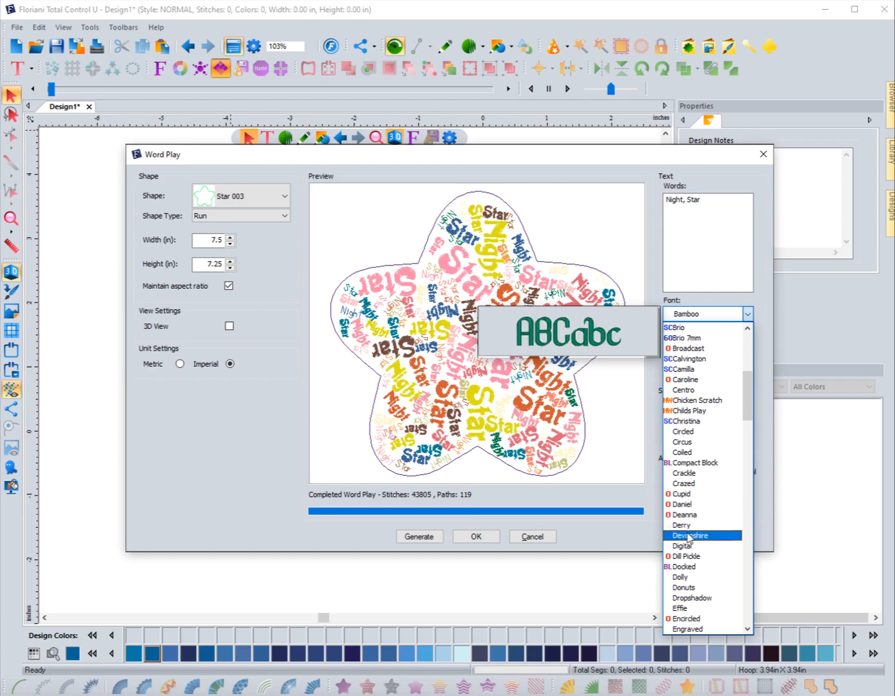
{"action": "scroll", "coordinate": [690, 528], "scroll_direction": "up", "scroll_amount": 5}
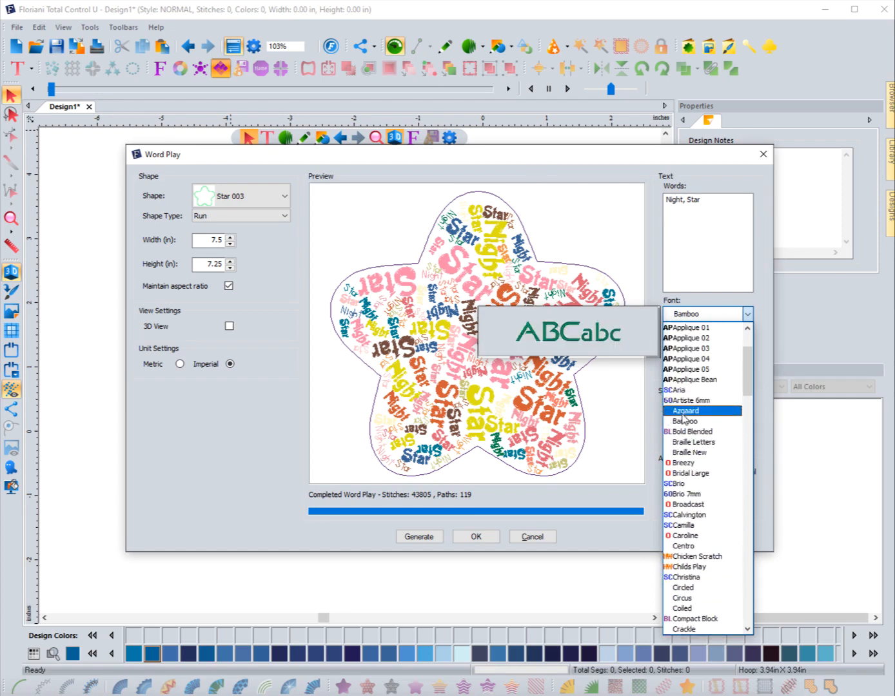
{"action": "scroll", "coordinate": [683, 417], "scroll_direction": "up", "scroll_amount": 2}
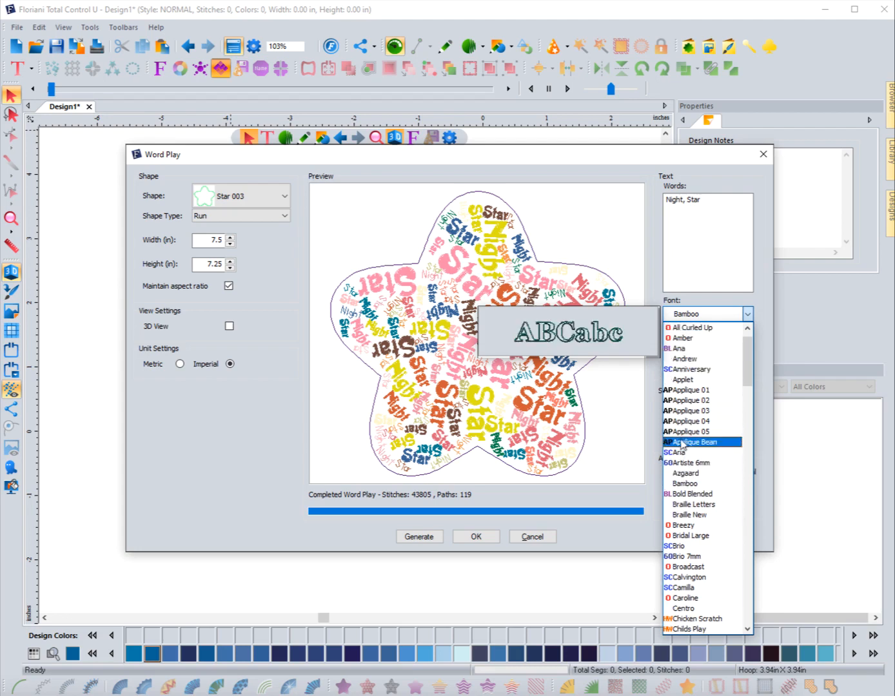
{"action": "left_click", "coordinate": [682, 360]}
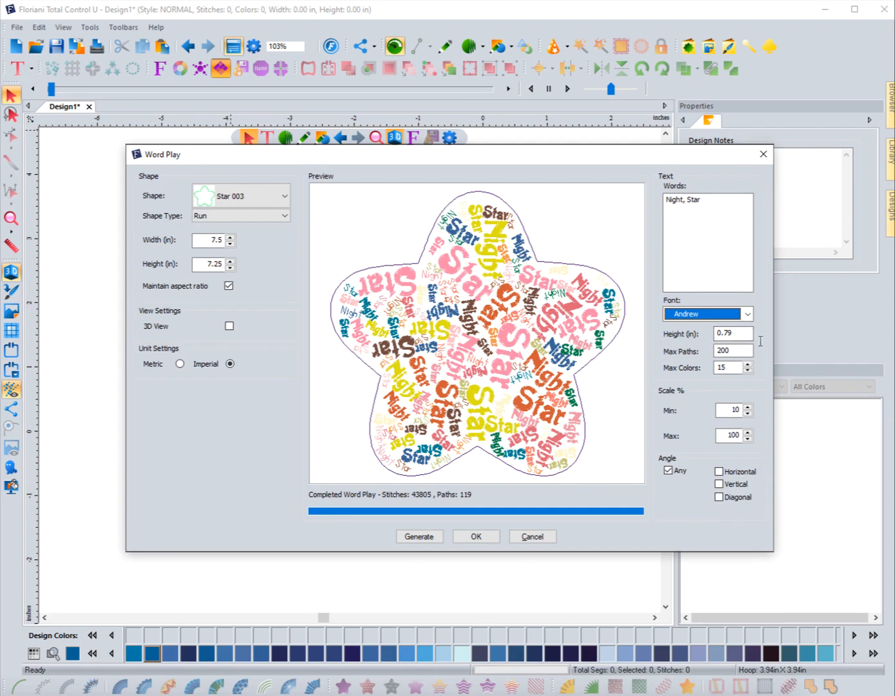
Set the text height to 0.5 in and the maximum paths to 25, and regenerate the design
{"action": "left_click", "coordinate": [726, 332]}
{"action": "left_click_drag", "start_coordinate": [725, 333], "coordinate": [736, 332]}
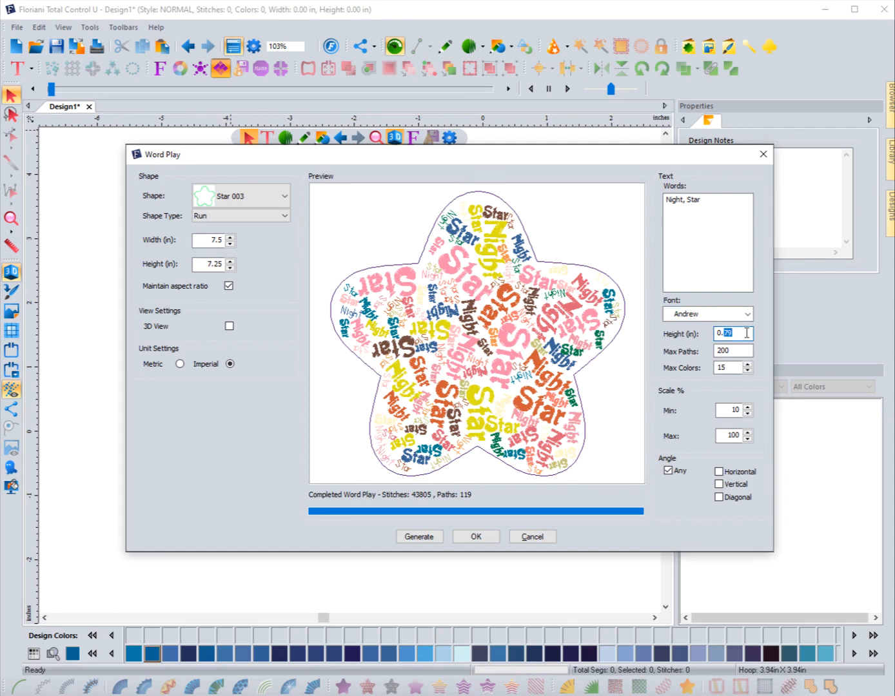
{"action": "type", "text": "5"}
{"action": "left_click", "coordinate": [731, 350]}
{"action": "double_click", "coordinate": [735, 350]}
{"action": "type", "text": "2"}
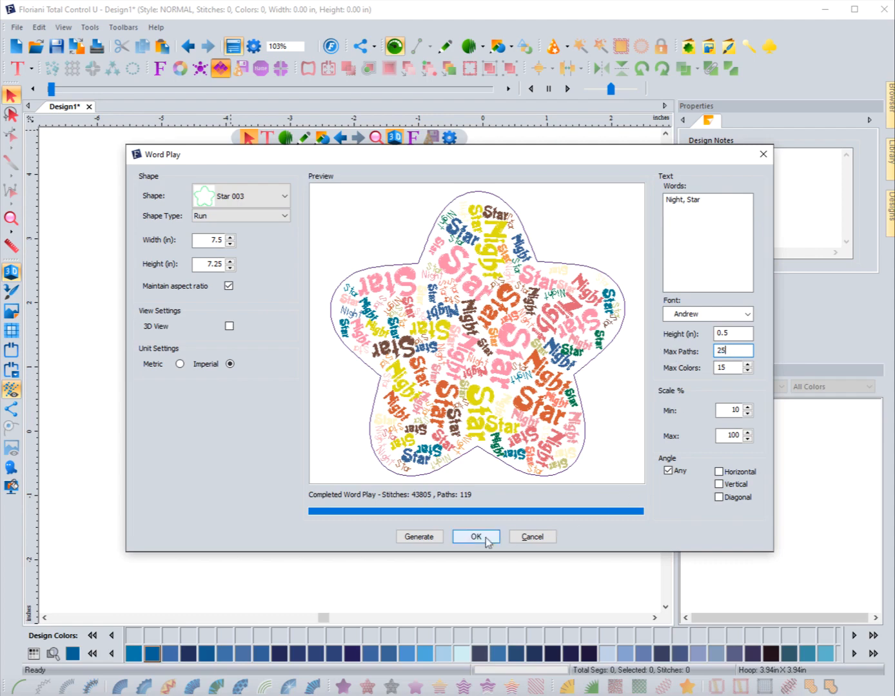
{"action": "left_click", "coordinate": [420, 537]}
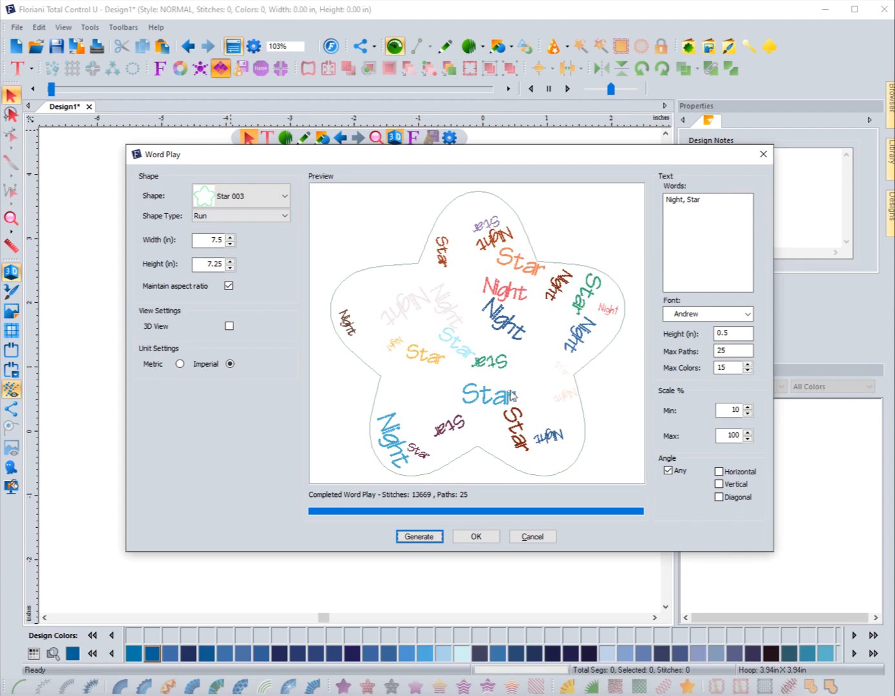
Set the maximum number of paths to 200 and regenerate the design
{"action": "double_click", "coordinate": [722, 352]}
{"action": "type", "text": "200"}
{"action": "left_click", "coordinate": [416, 538]}
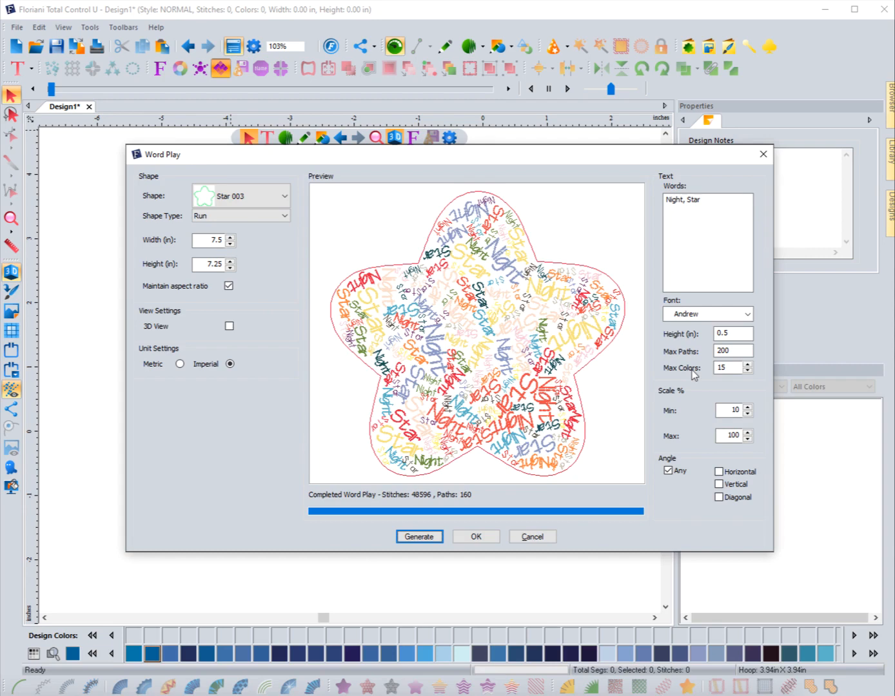
Limit the design to a maximum of 4 colors and regenerate it
{"action": "double_click", "coordinate": [724, 367]}
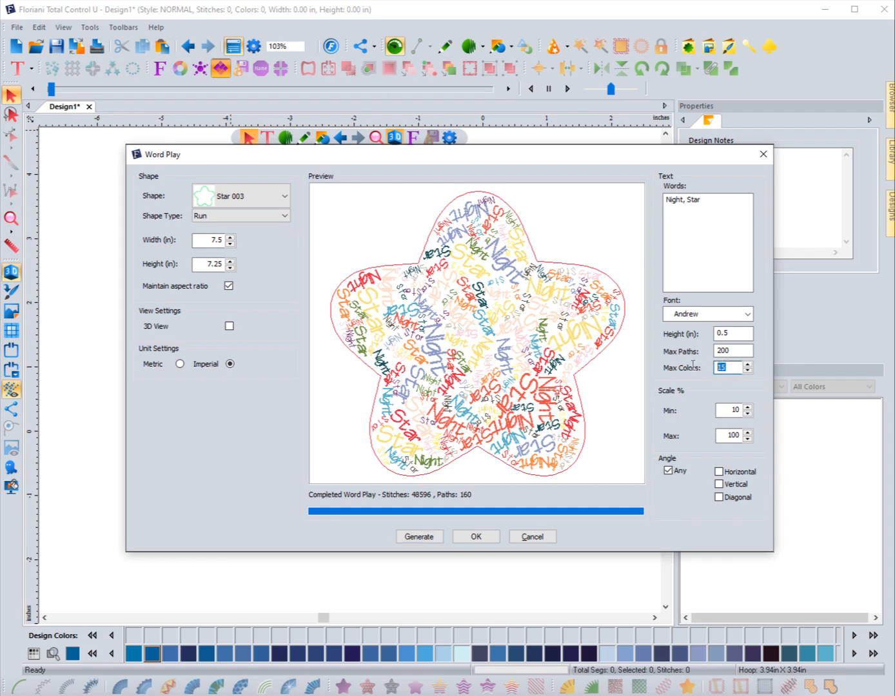
{"action": "type", "text": "4"}
{"action": "left_click", "coordinate": [411, 540]}
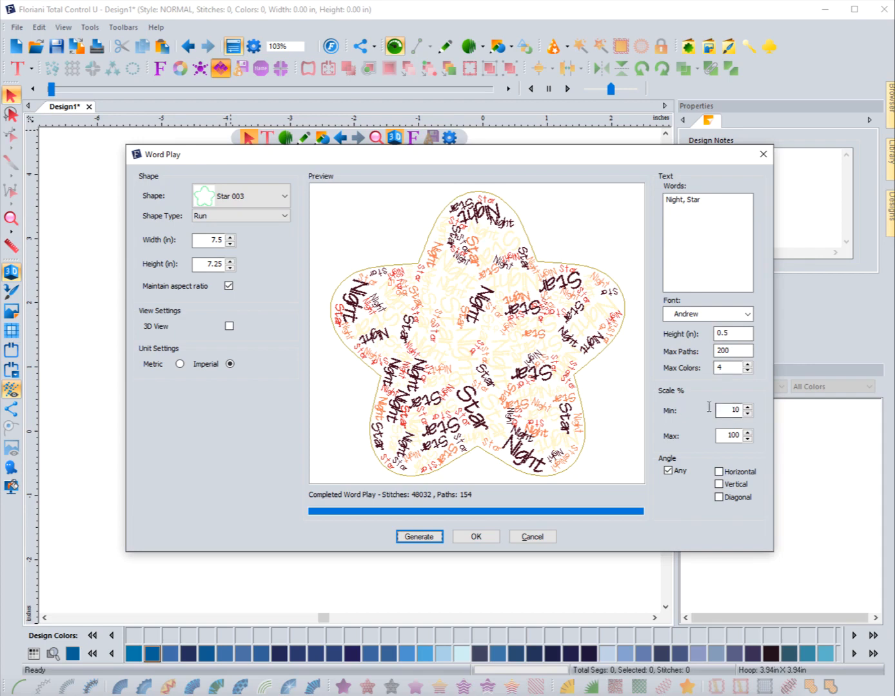
Set the maximum scale of the words to 150% and regenerate the design
{"action": "double_click", "coordinate": [726, 434]}
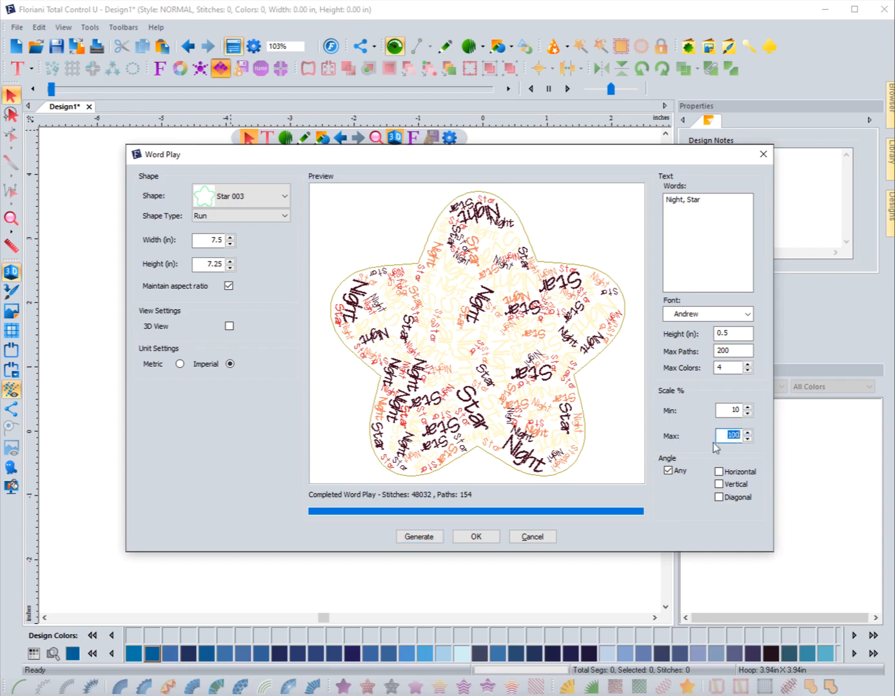
{"action": "type", "text": "15"}
{"action": "left_click", "coordinate": [422, 536]}
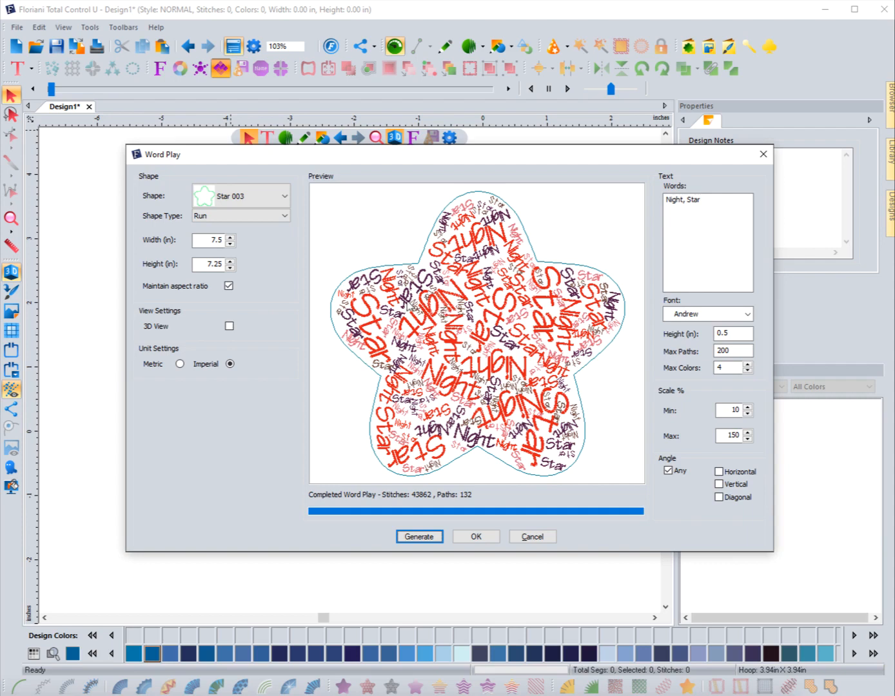
Set both the minimum and maximum scale of the words to 100% and regenerate the design
{"action": "left_click", "coordinate": [721, 433]}
{"action": "left_click", "coordinate": [730, 409]}
{"action": "left_click", "coordinate": [732, 435]}
{"action": "left_click", "coordinate": [731, 410]}
{"action": "key", "text": "BackSpace"}
{"action": "double_click", "coordinate": [727, 436]}
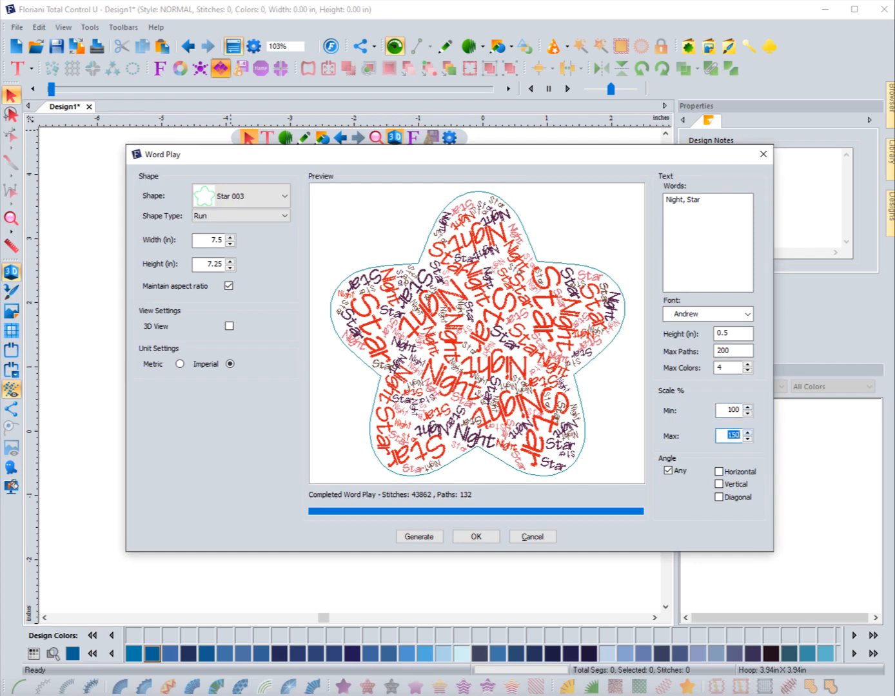
{"action": "type", "text": "10"}
{"action": "left_click", "coordinate": [419, 536]}
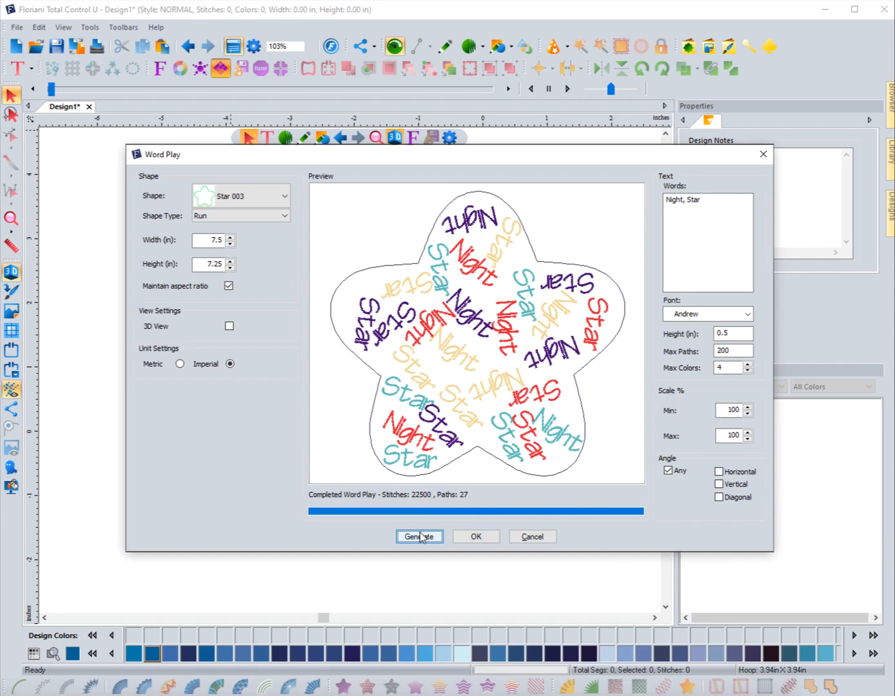
Set the word scale to a minimum of 50% and a maximum of 150%, and regenerate the design
{"action": "left_click", "coordinate": [725, 335]}
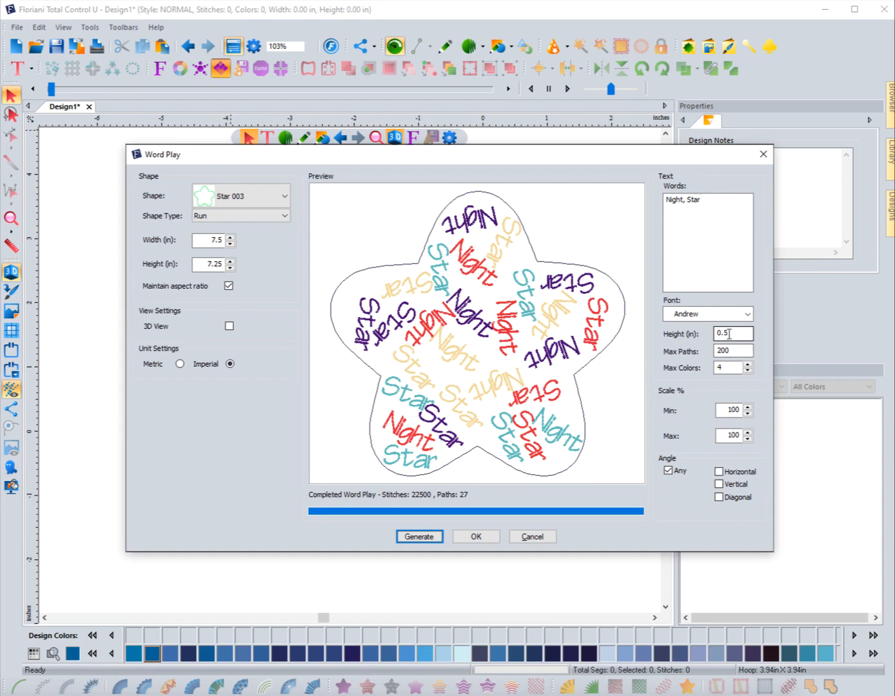
{"action": "left_click", "coordinate": [723, 410]}
{"action": "double_click", "coordinate": [723, 410]}
{"action": "type", "text": "5"}
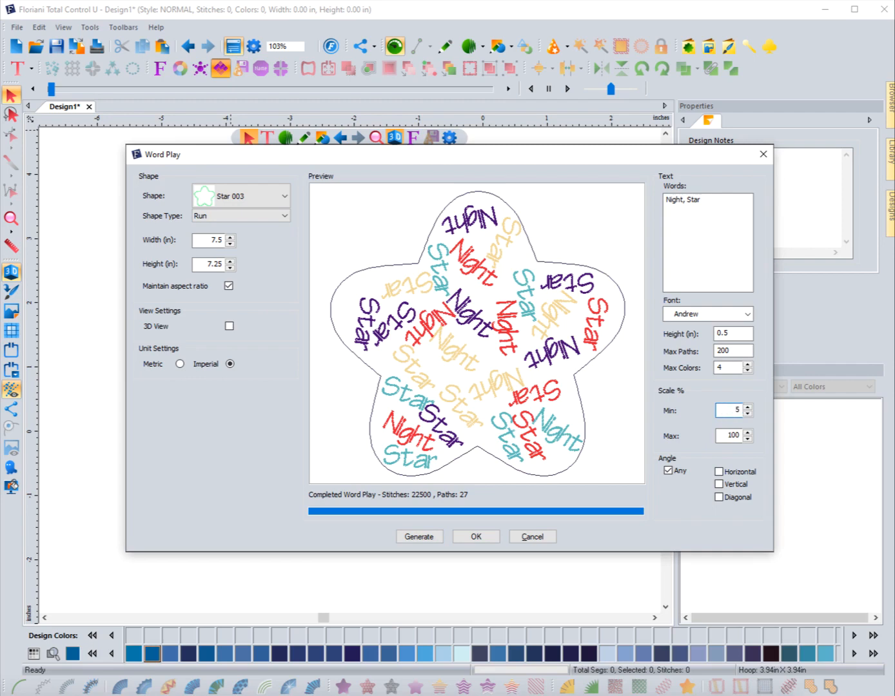
{"action": "type", "text": "0"}
{"action": "double_click", "coordinate": [729, 435]}
{"action": "type", "text": "150"}
{"action": "left_click", "coordinate": [419, 536]}
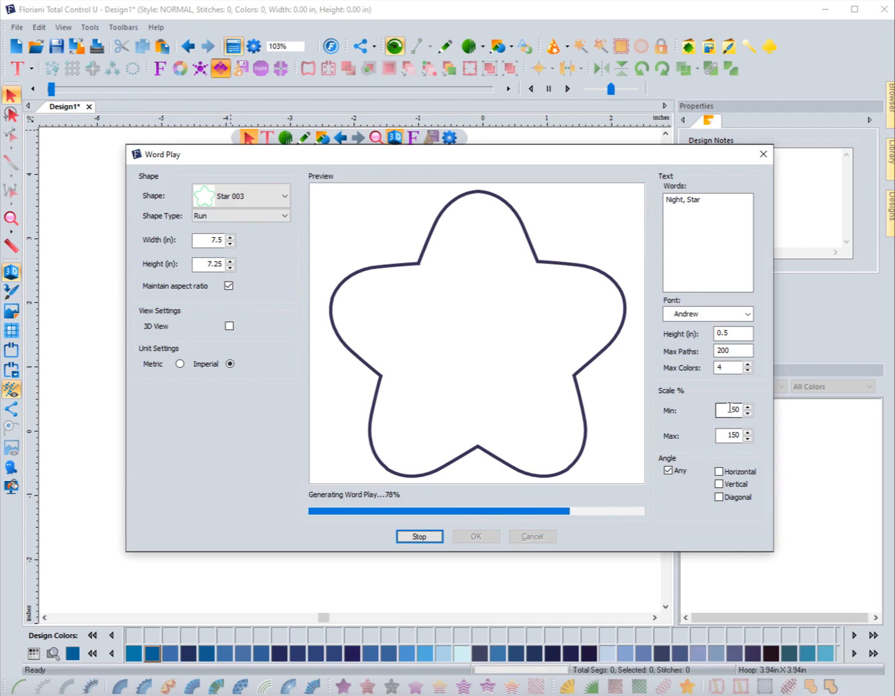
{"action": "left_click", "coordinate": [725, 332]}
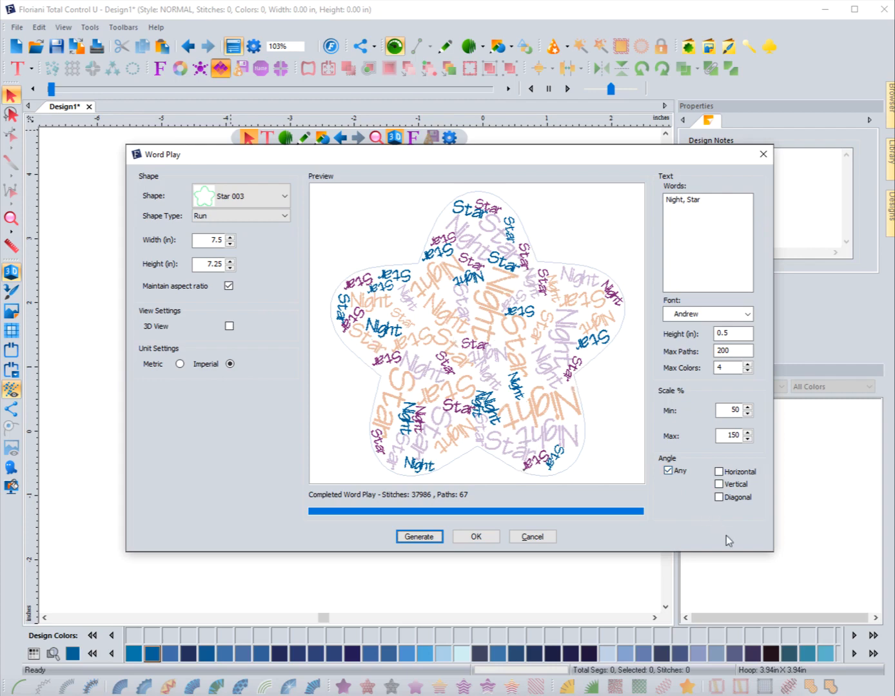
Turn off the Any angle option and generate the design with Horizontal words only, followed by Vertical words only
{"action": "left_click", "coordinate": [668, 473]}
{"action": "left_click", "coordinate": [430, 534]}
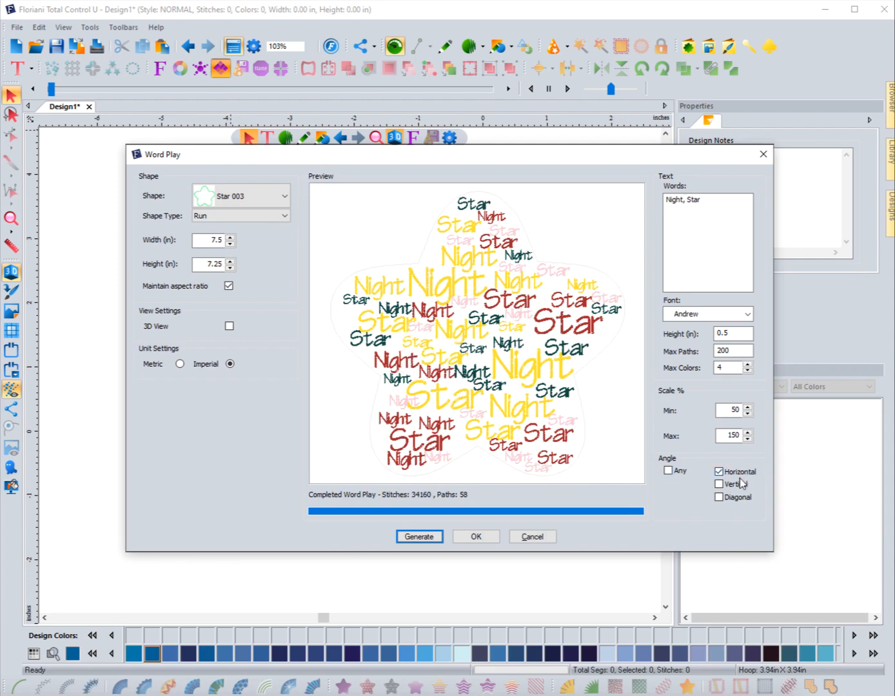
{"action": "left_click", "coordinate": [718, 485]}
{"action": "left_click", "coordinate": [426, 538]}
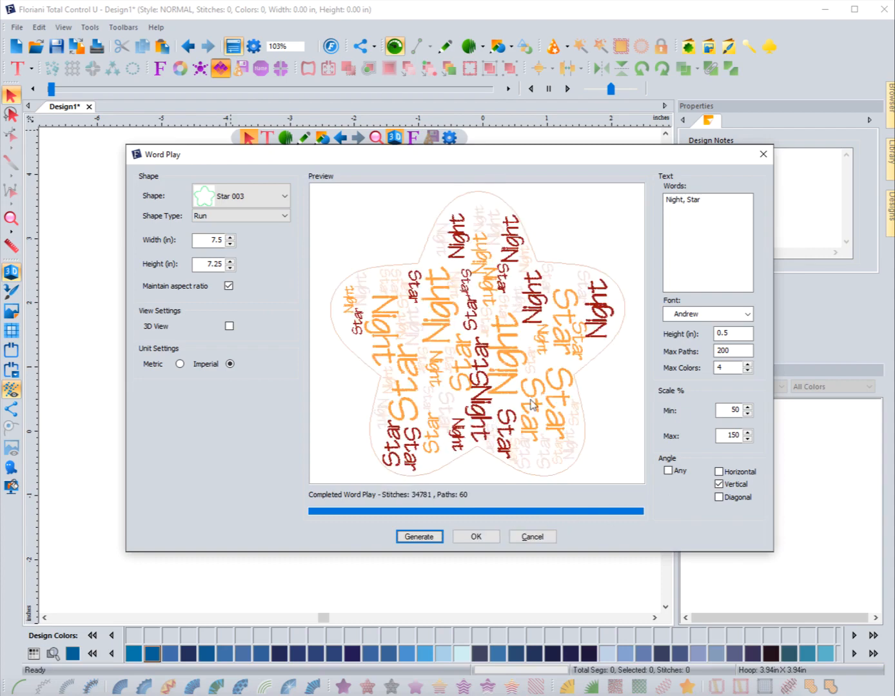
Regenerate the design with Horizontal and Vertical angles combined, and again with the Diagonal angle only
{"action": "left_click", "coordinate": [718, 472]}
{"action": "left_click", "coordinate": [419, 536]}
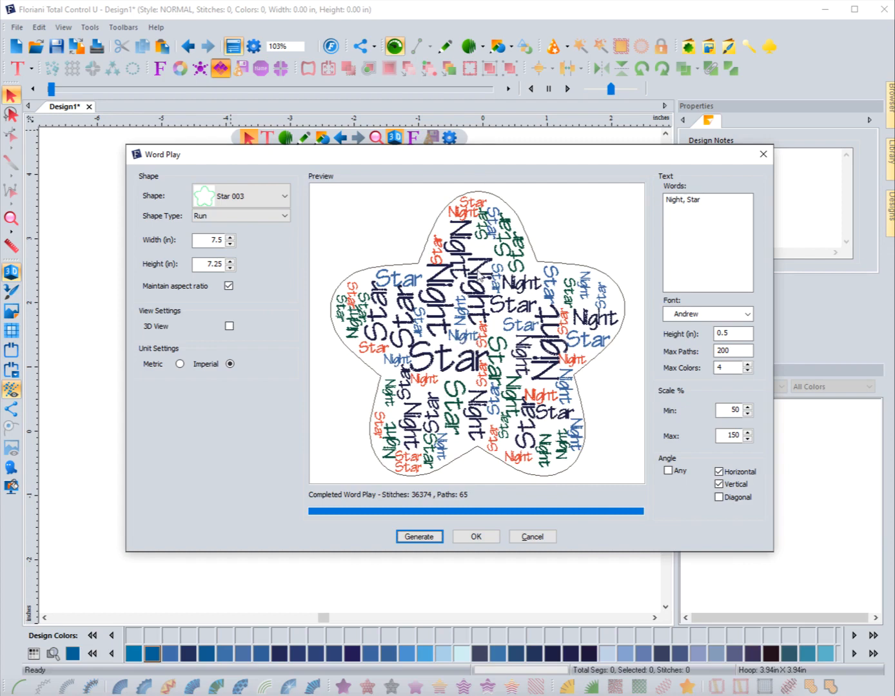
{"action": "left_click", "coordinate": [719, 482]}
{"action": "left_click", "coordinate": [719, 473]}
{"action": "left_click", "coordinate": [418, 535]}
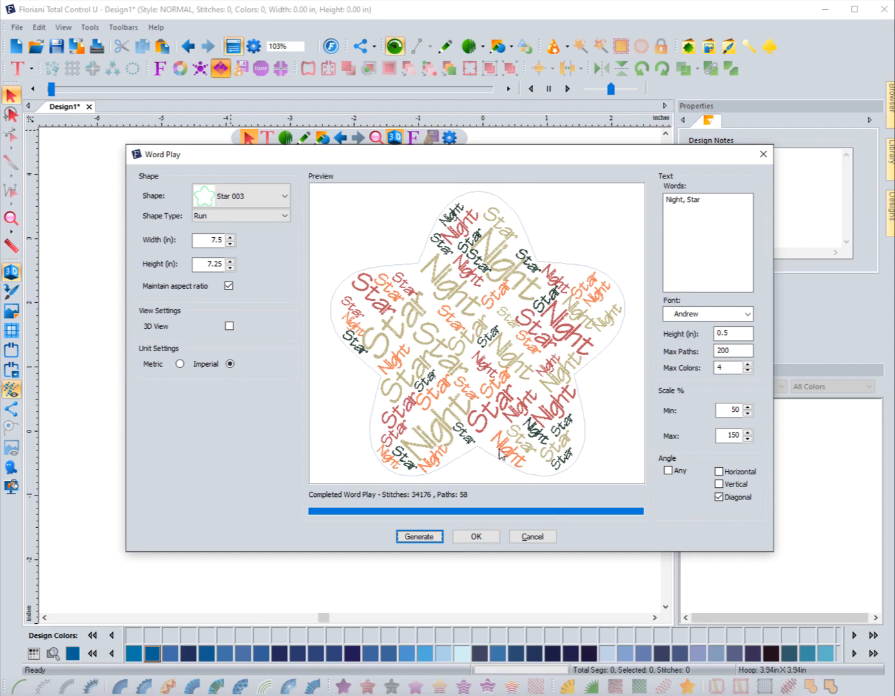
Allow Horizontal as well as Diagonal words, regenerate the design, and accept it into the workspace with nothing selected
{"action": "left_click", "coordinate": [718, 472]}
{"action": "left_click", "coordinate": [430, 537]}
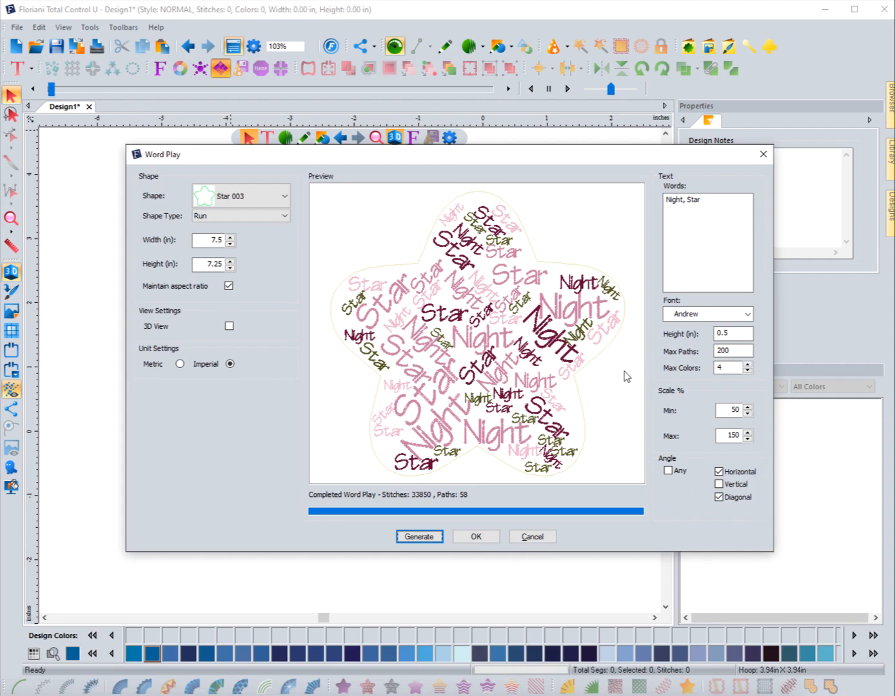
{"action": "left_click", "coordinate": [477, 536]}
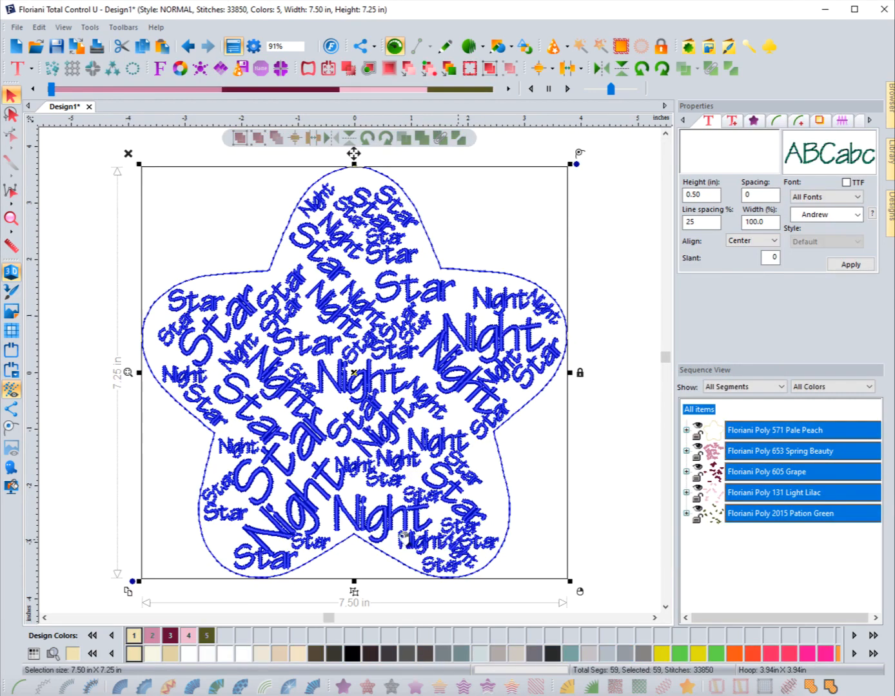
{"action": "left_click", "coordinate": [79, 330]}
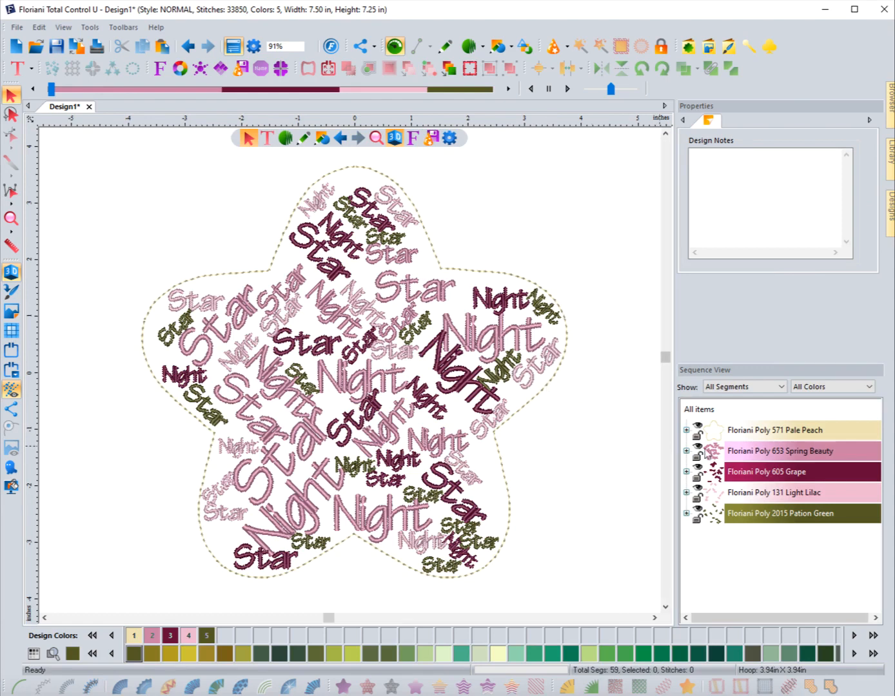
Select the star's Run outline under Floriani Poly 571 Pale Peach and convert it to a Steil stitch
{"action": "left_click", "coordinate": [686, 430]}
{"action": "left_click", "coordinate": [737, 452]}
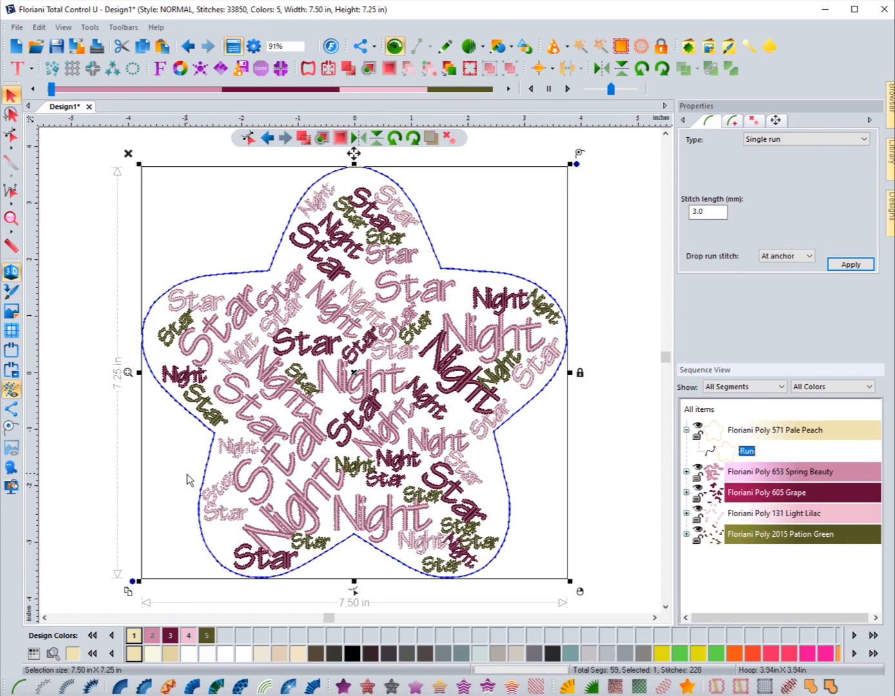
{"action": "left_click", "coordinate": [583, 438]}
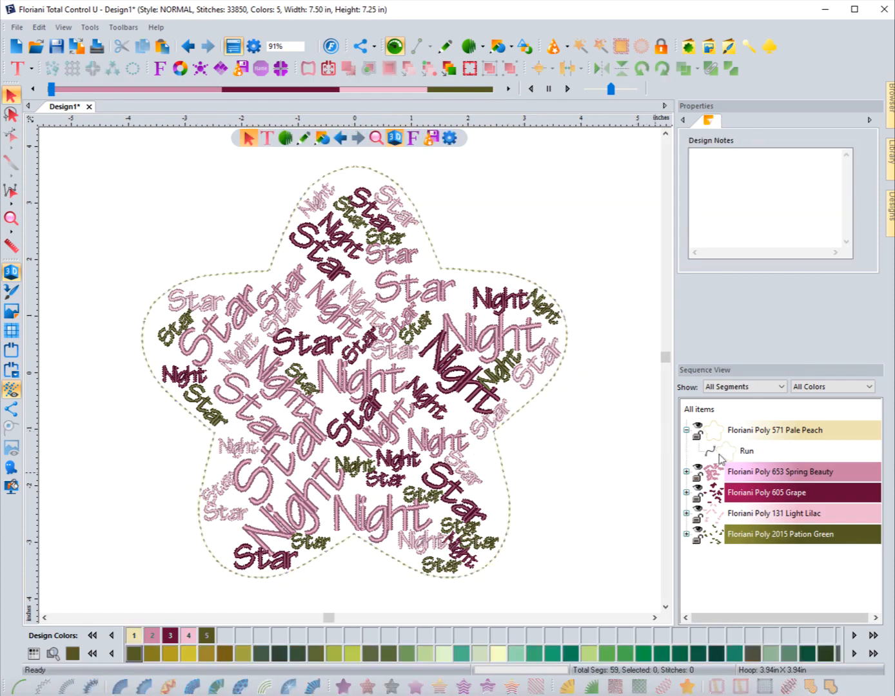
{"action": "left_click", "coordinate": [739, 452]}
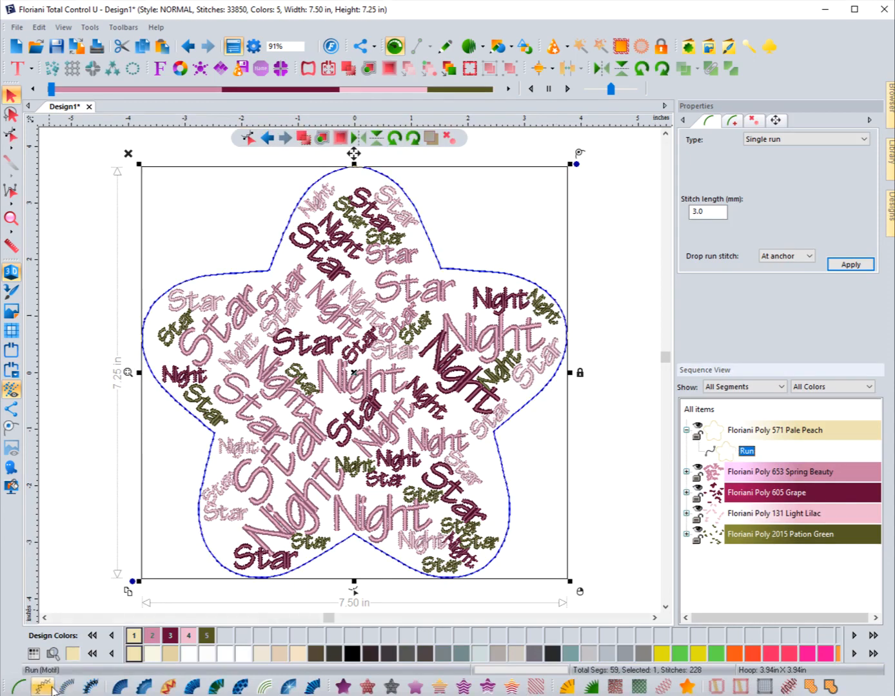
{"action": "left_click", "coordinate": [65, 685]}
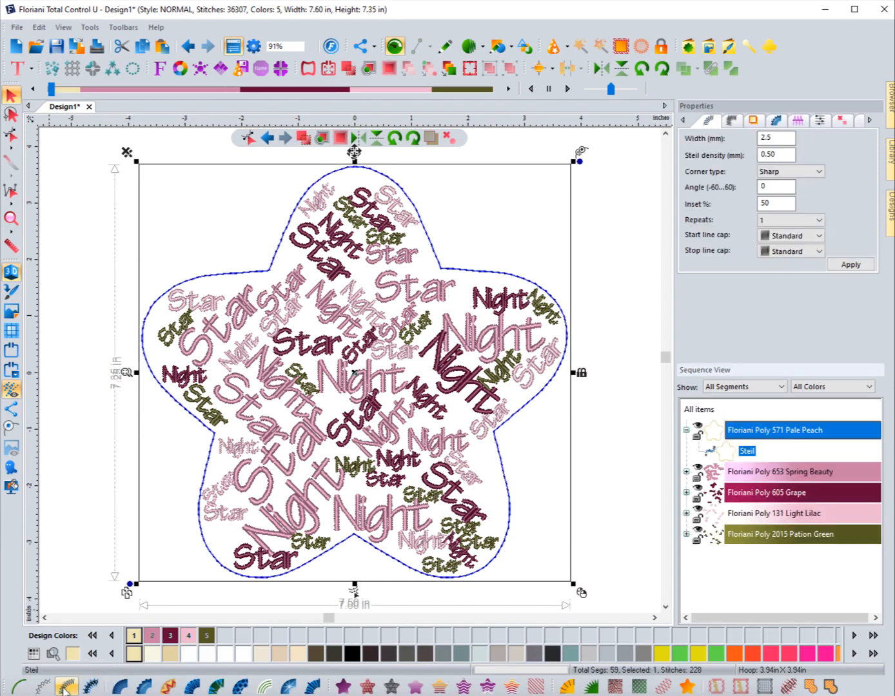
{"action": "left_click", "coordinate": [84, 455]}
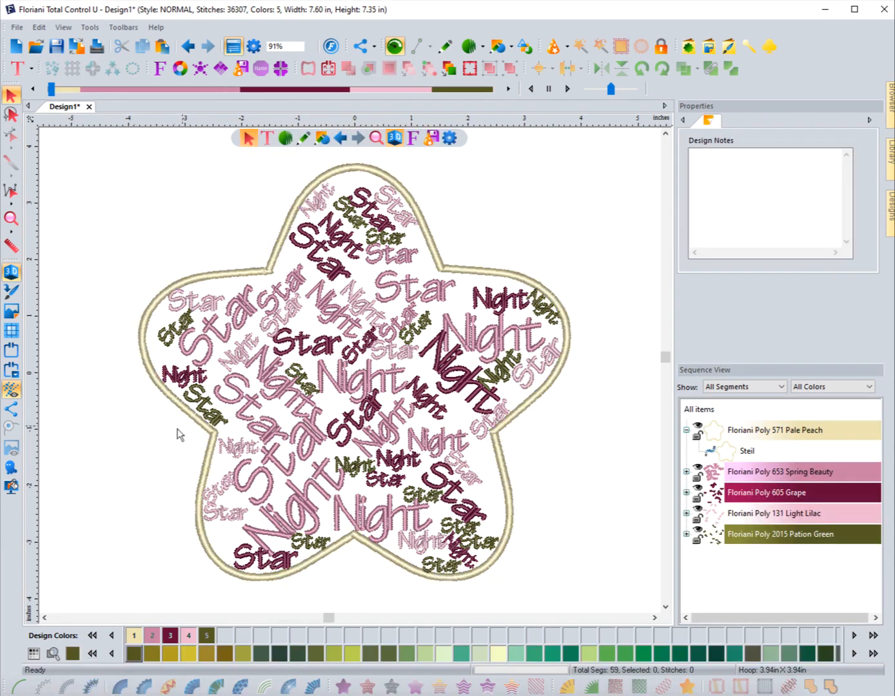
Convert the star's outline to an Appliqué and deselect it
{"action": "left_click", "coordinate": [196, 423]}
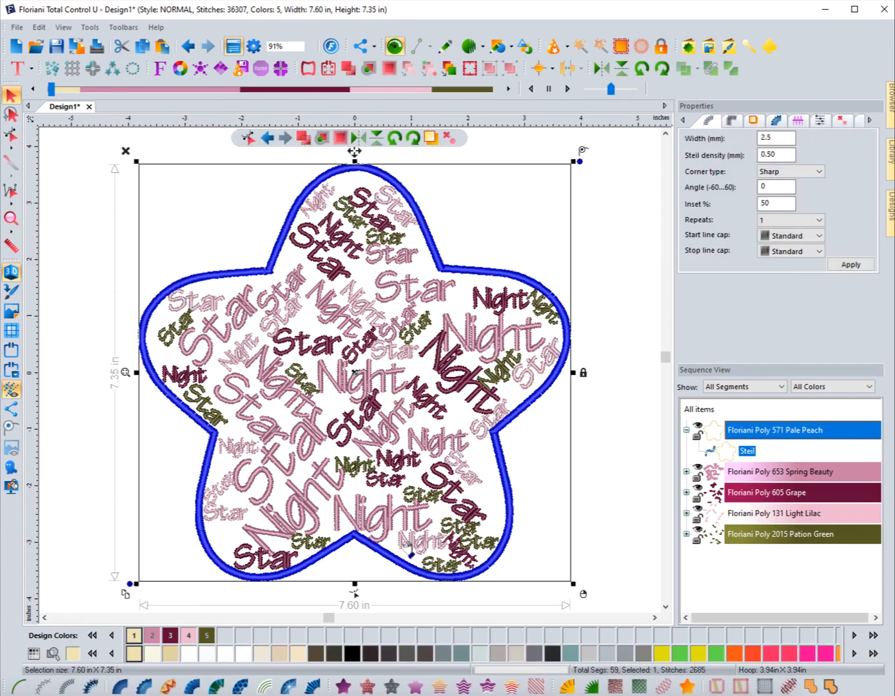
{"action": "left_click", "coordinate": [590, 686]}
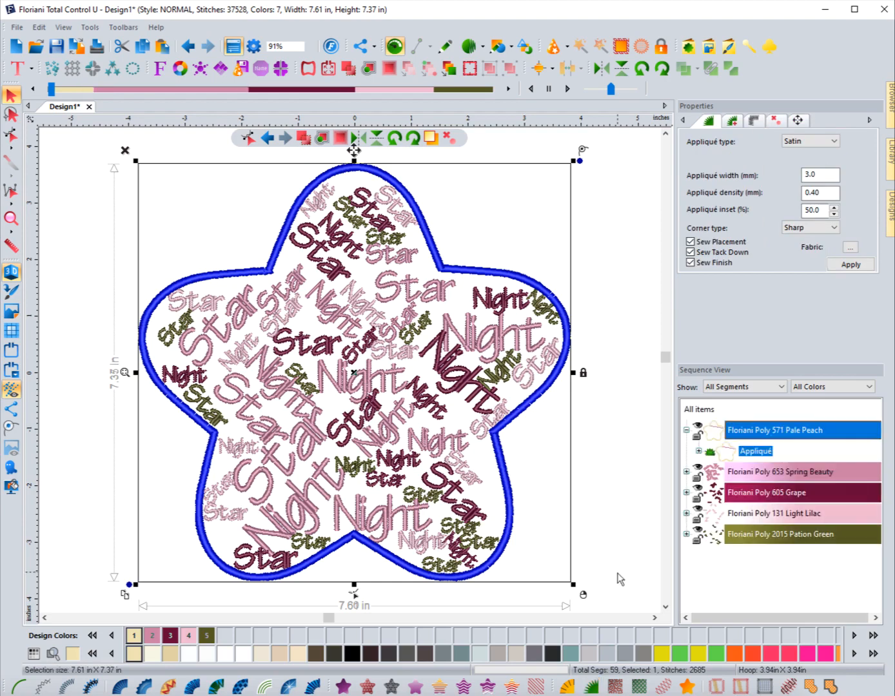
{"action": "left_click", "coordinate": [632, 534]}
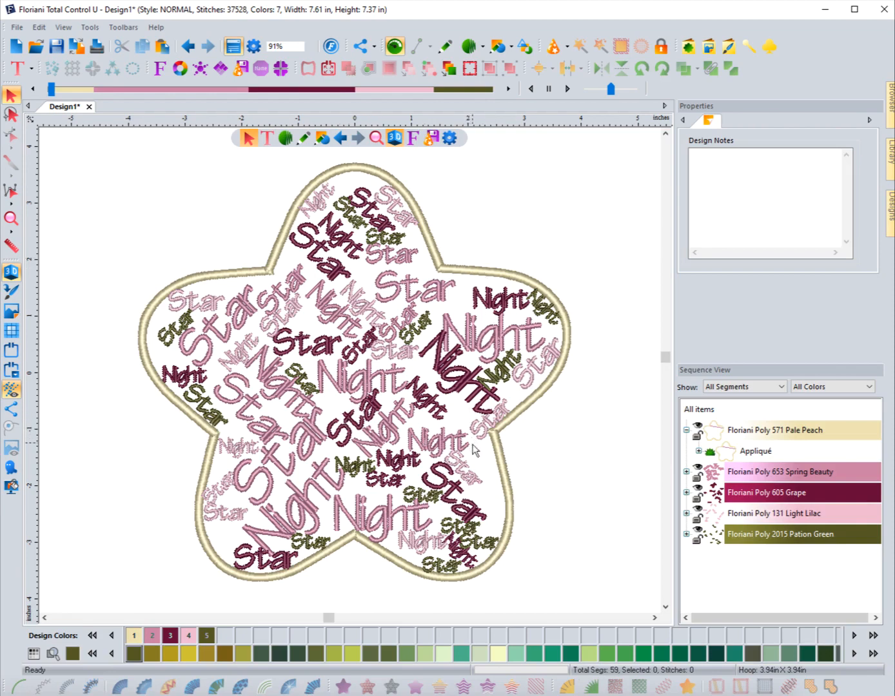
Recolor the Floriani Poly 653 Spring Beauty words to Floriani Poly 601 Zephyr, leaving nothing selected
{"action": "left_click", "coordinate": [759, 476]}
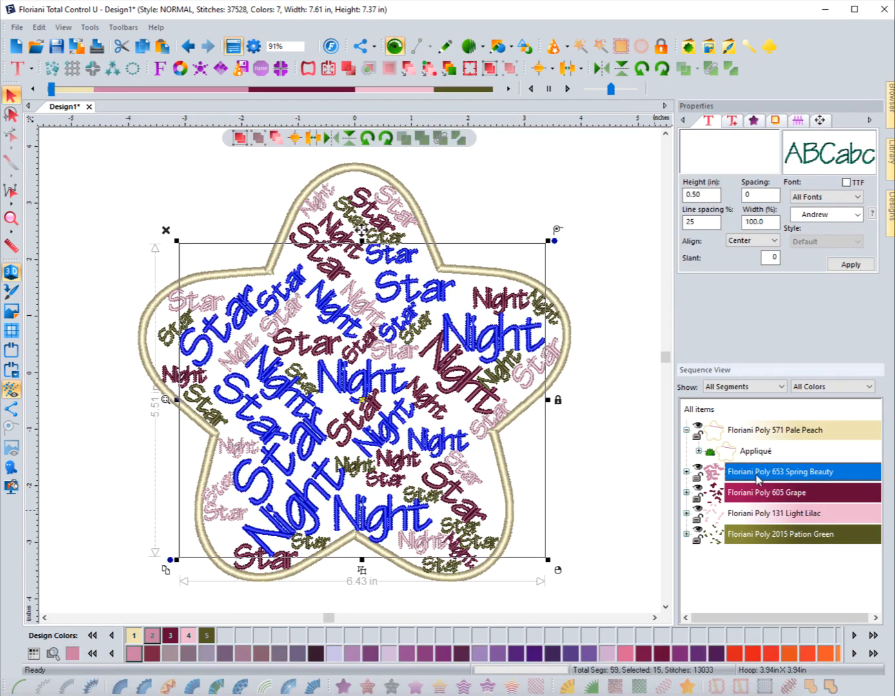
{"action": "left_click", "coordinate": [624, 654]}
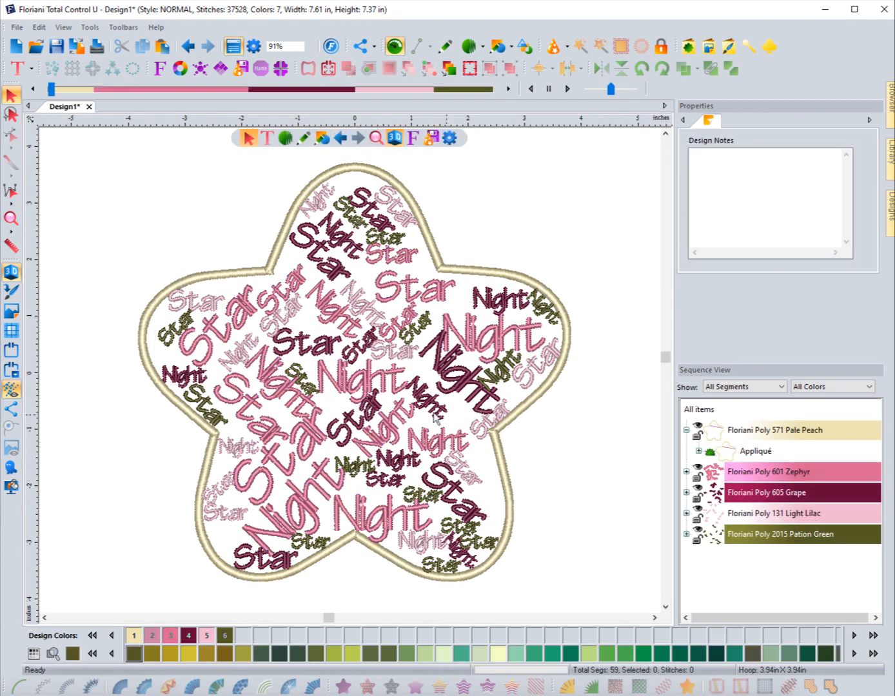
{"action": "left_click", "coordinate": [739, 515]}
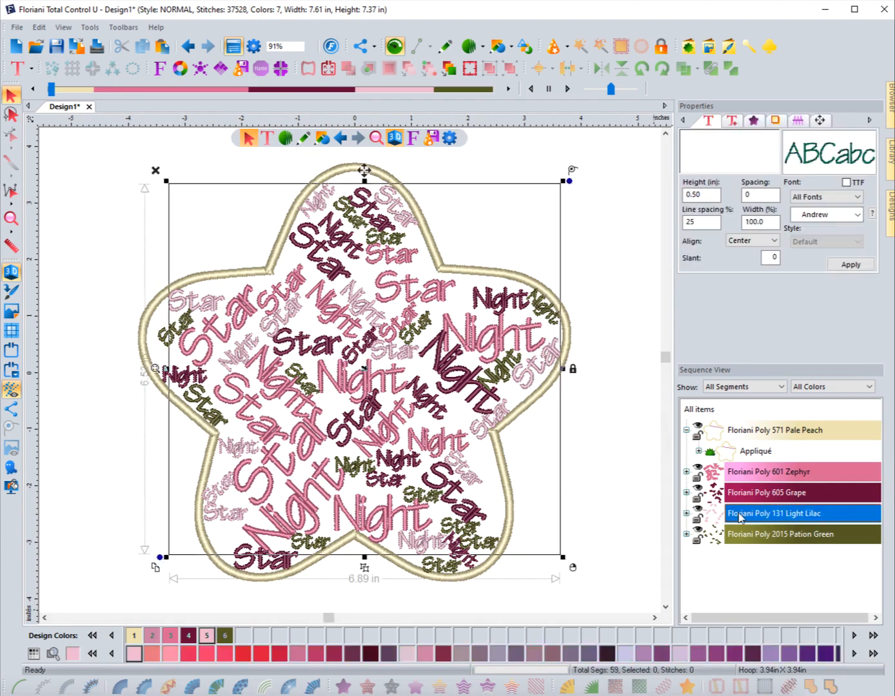
{"action": "left_click", "coordinate": [619, 509]}
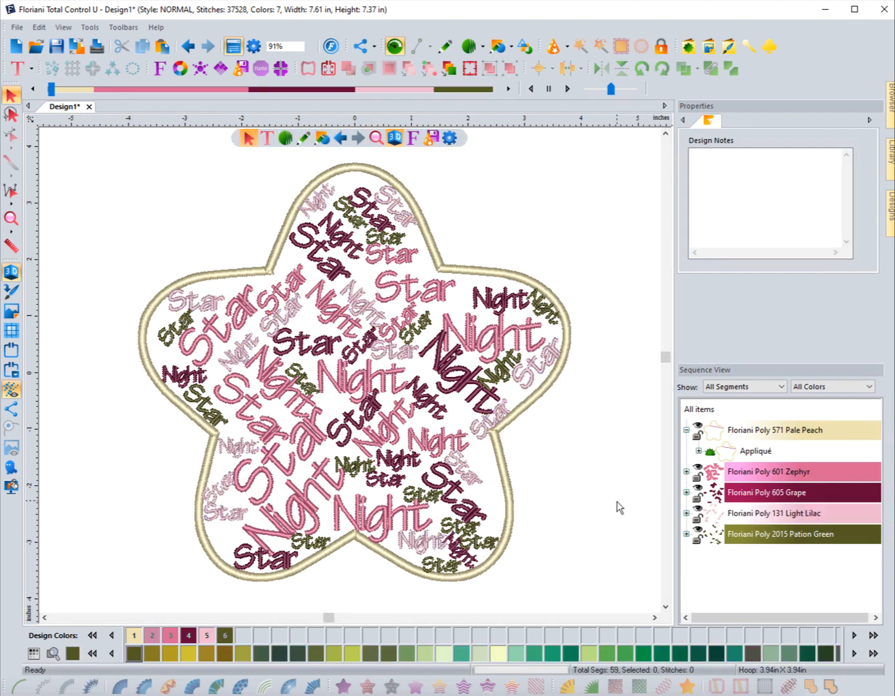